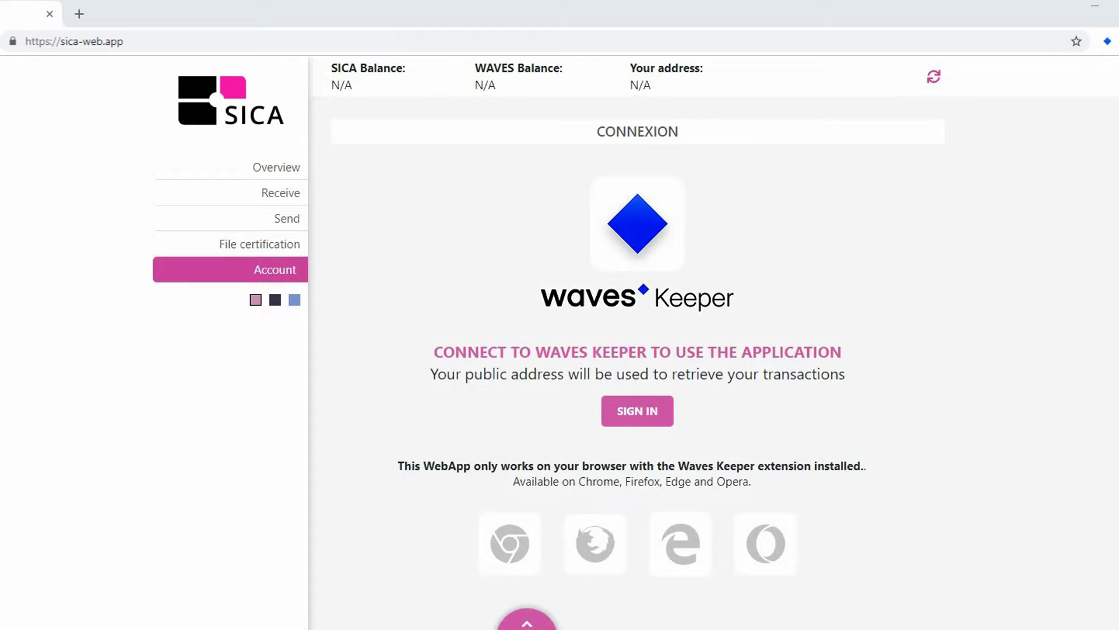
# - Sign in to the SICA web app by unlocking Waves Keeper with the wallet password and approving access
pyautogui.click(638, 410)
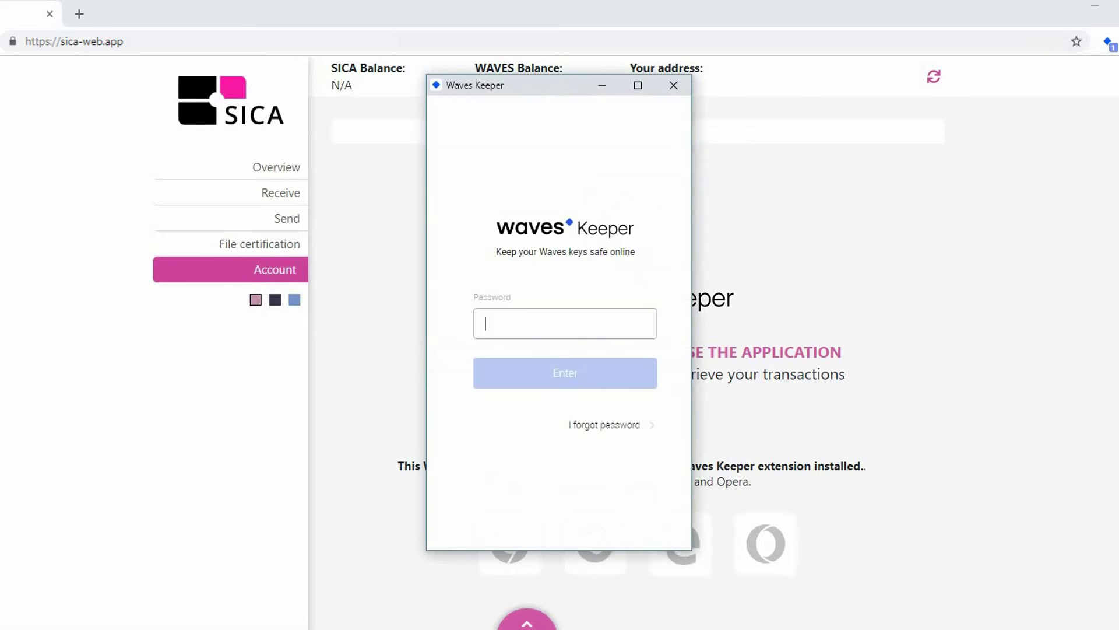
pyautogui.hotkey('ctrl', 'v')
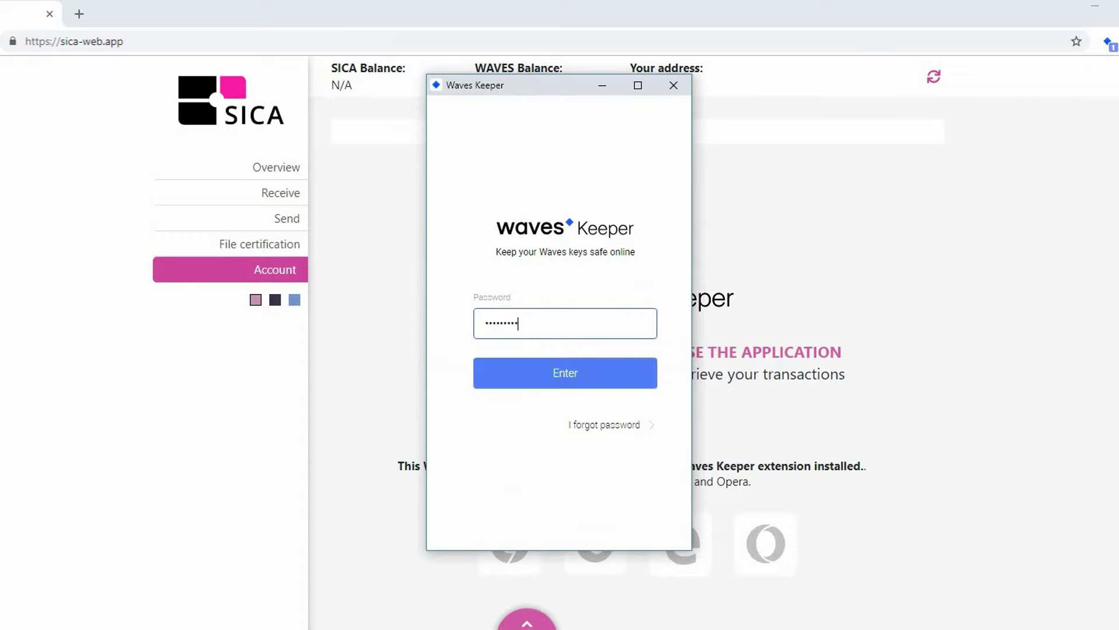
pyautogui.press('Return')
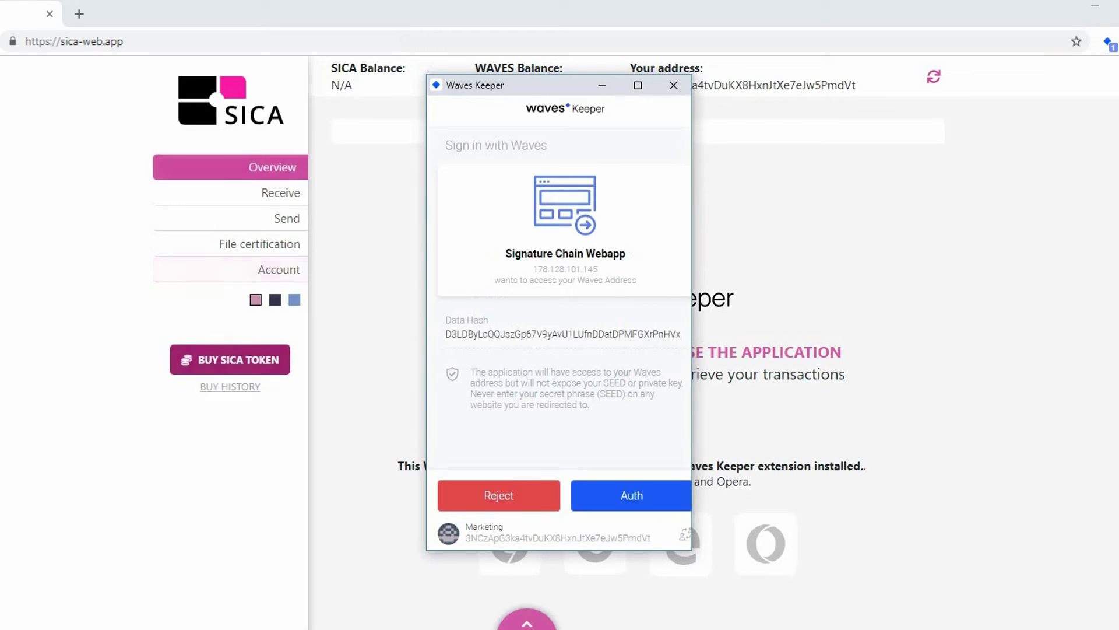
pyautogui.click(631, 495)
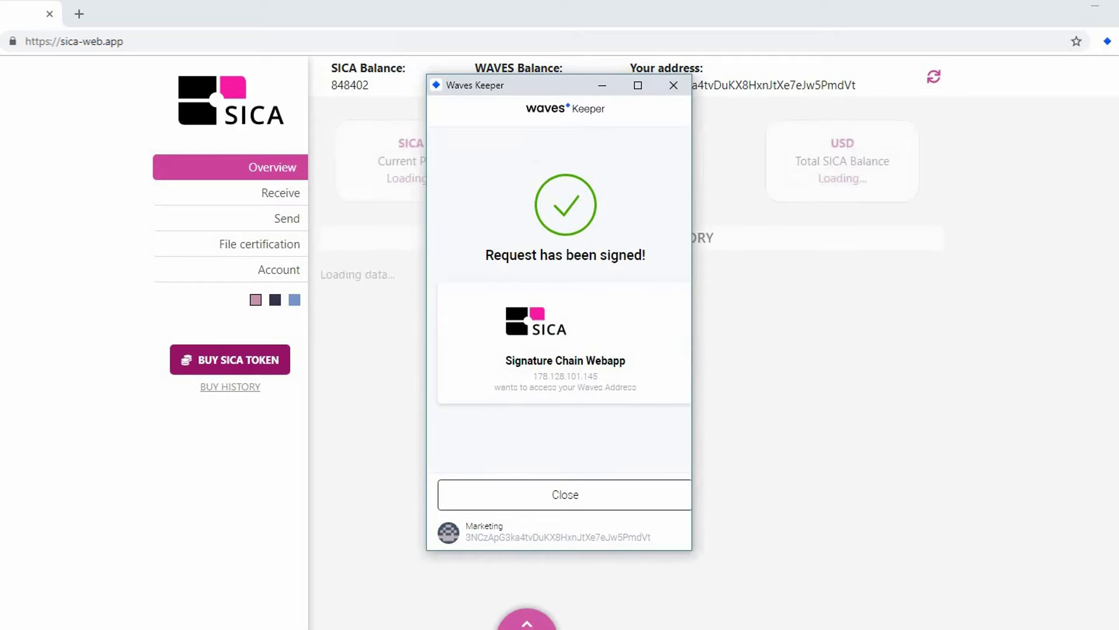
pyautogui.click(623, 494)
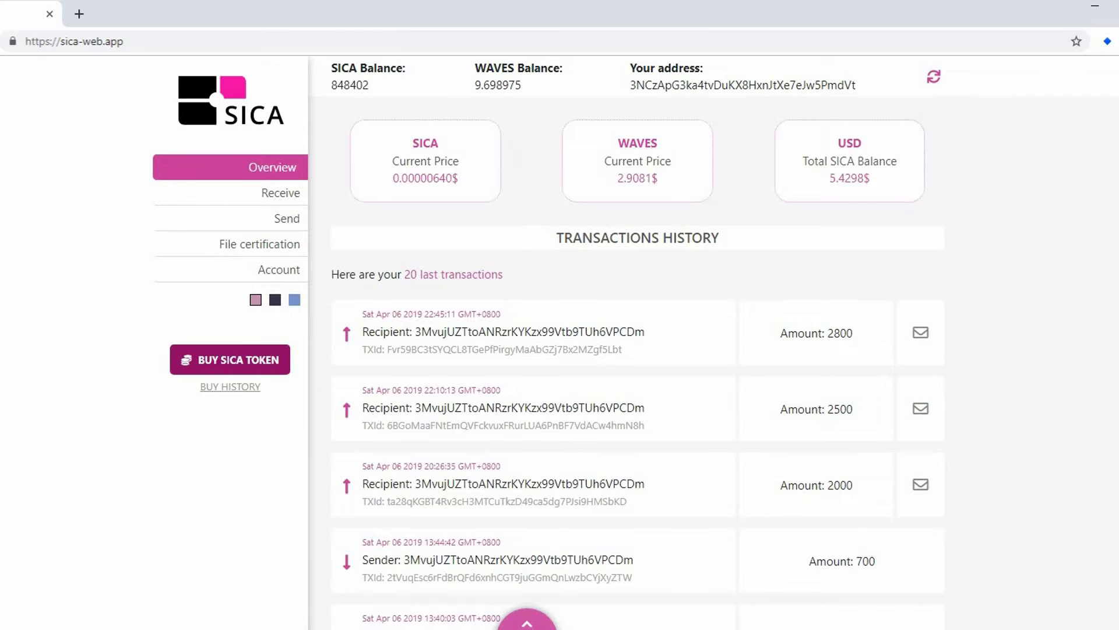
pyautogui.moveTo(330, 64); pyautogui.dragTo(523, 88)
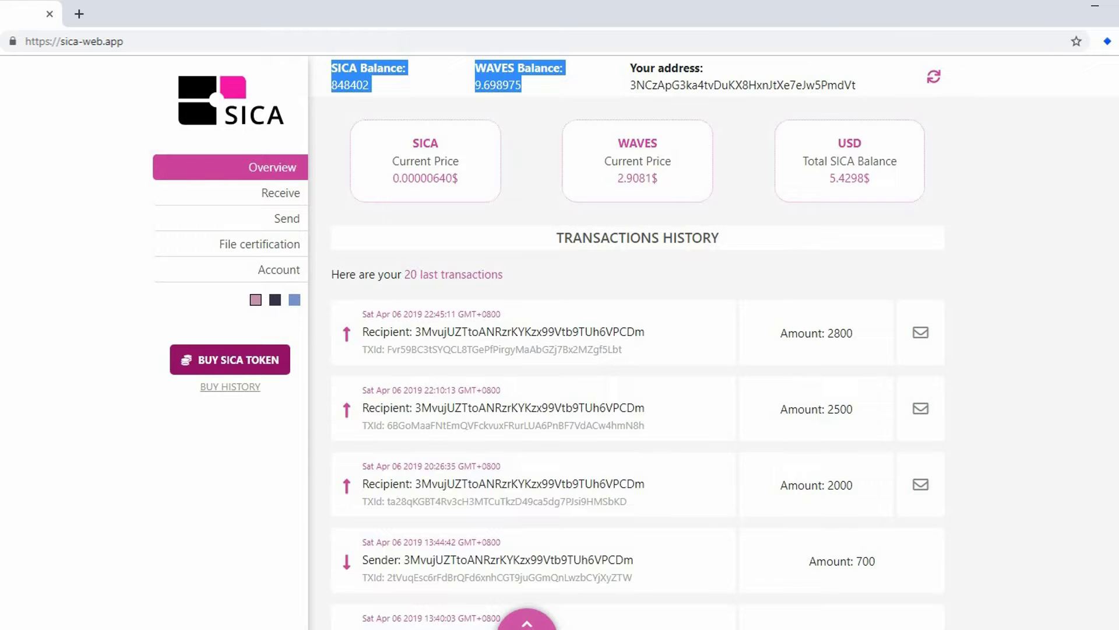
pyautogui.click(723, 105)
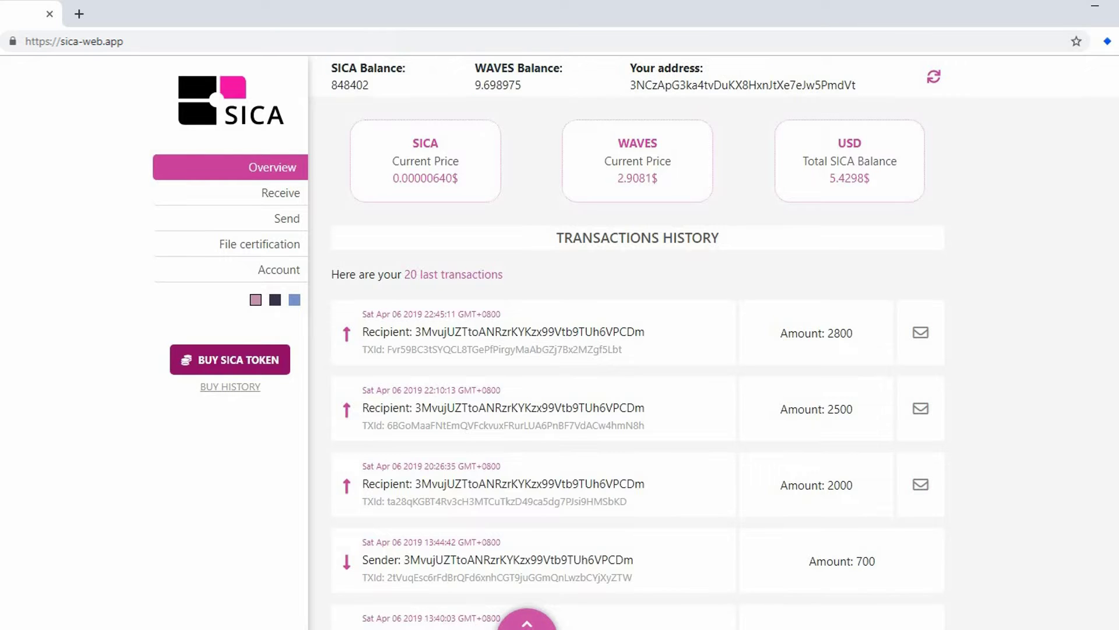
pyautogui.moveTo(635, 84); pyautogui.dragTo(855, 85)
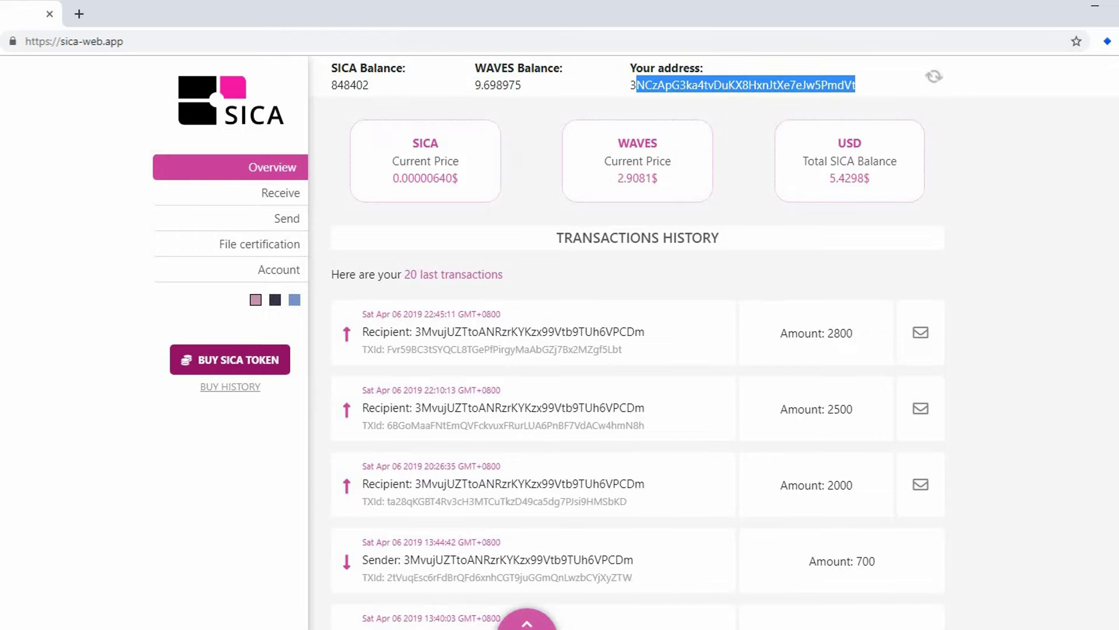
pyautogui.moveTo(412, 140); pyautogui.dragTo(671, 176)
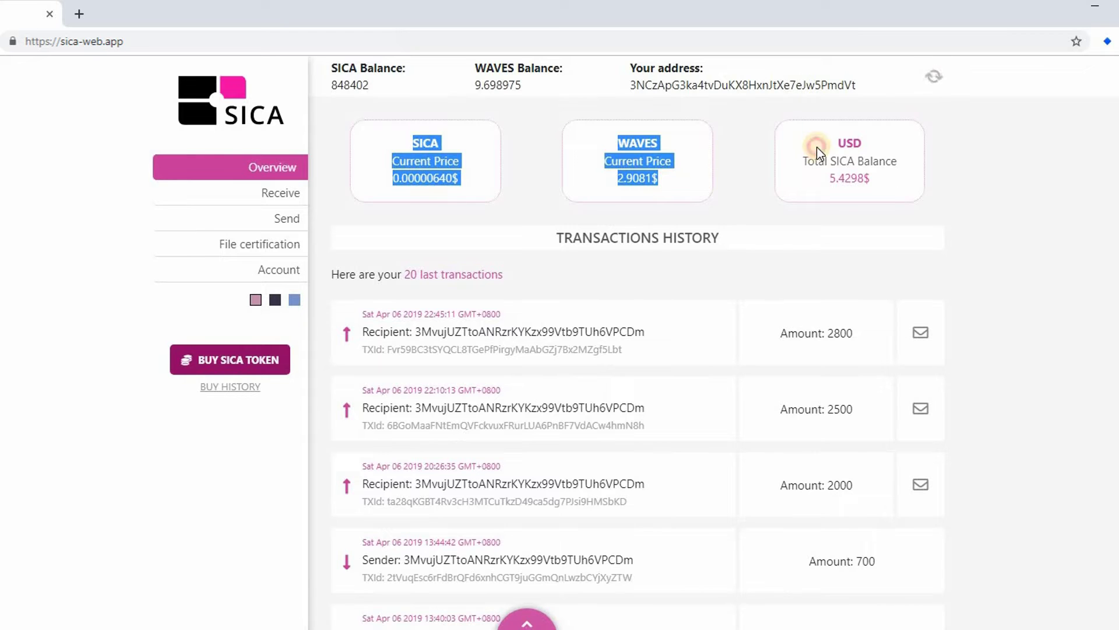
pyautogui.click(802, 154)
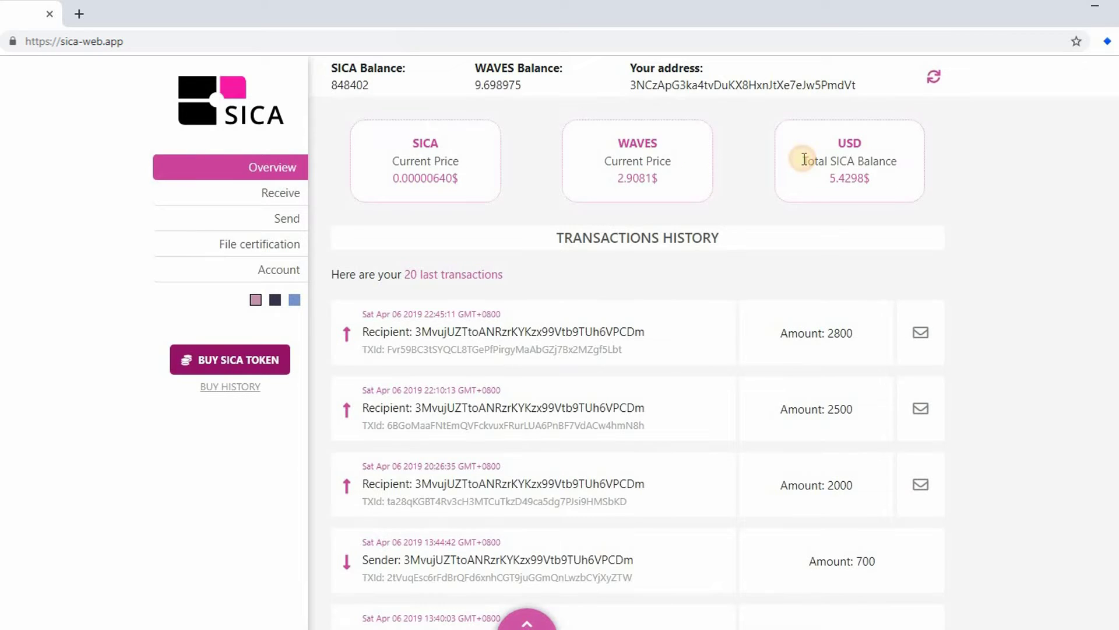
pyautogui.moveTo(802, 155); pyautogui.dragTo(867, 156)
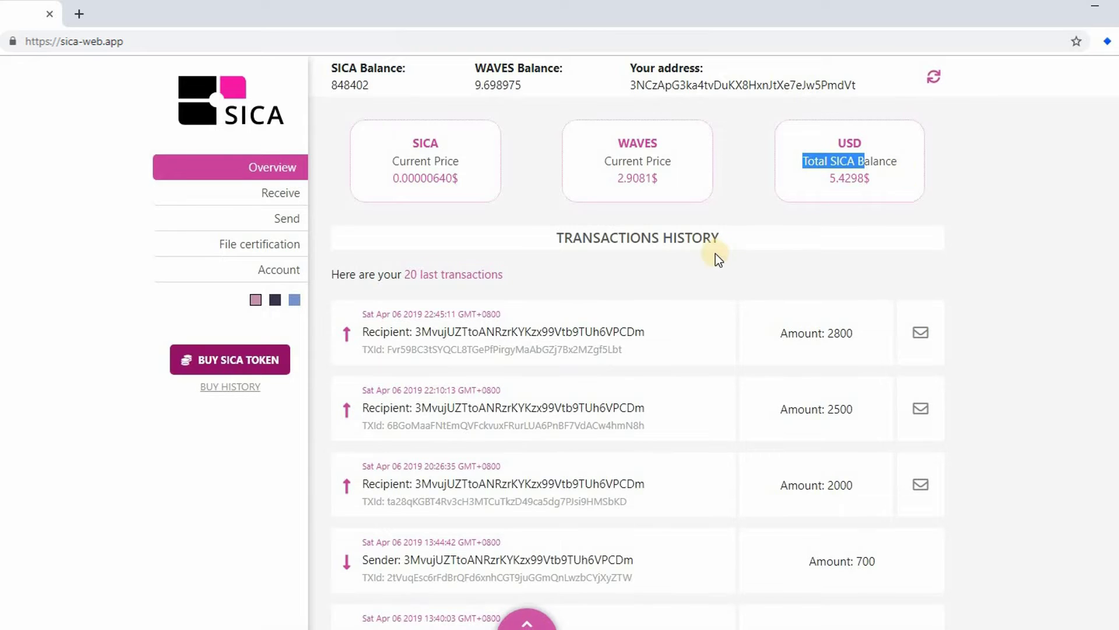
pyautogui.click(725, 241)
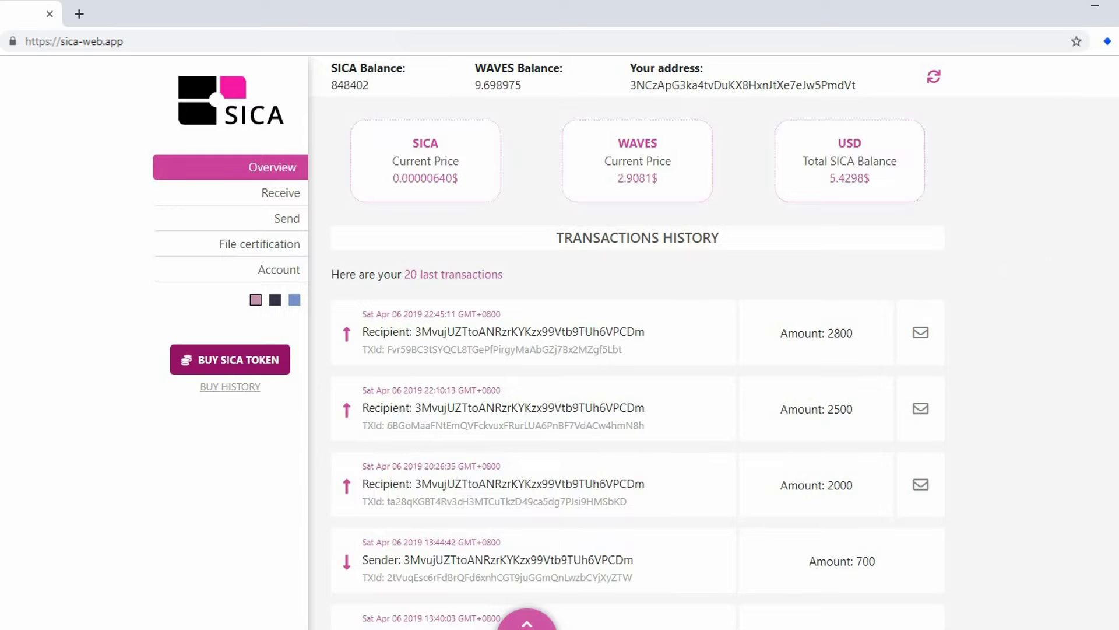
pyautogui.scroll(-13, 497, 483)
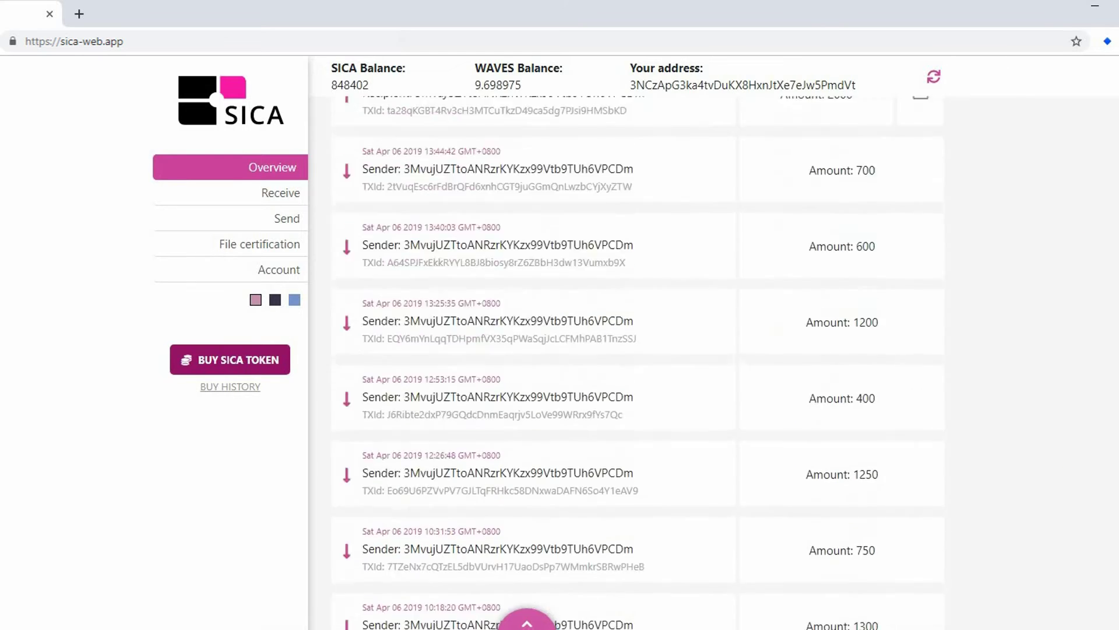
pyautogui.scroll(13, 345, 463)
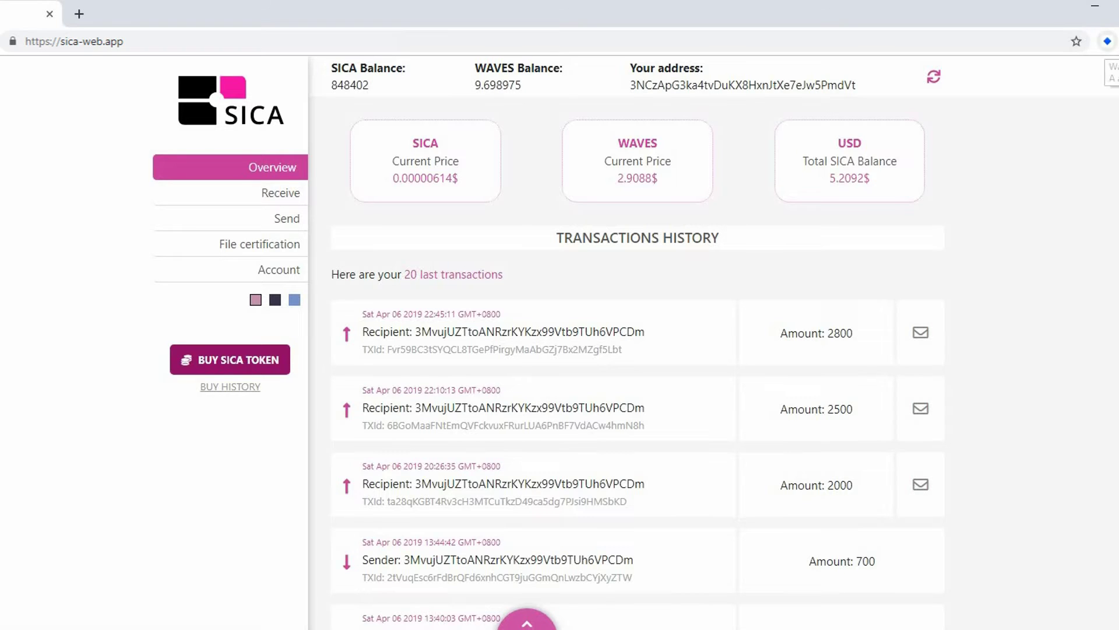
# - Make the recipient account active in Waves Keeper and check its 9000 SICA balance
pyautogui.click(1108, 41)
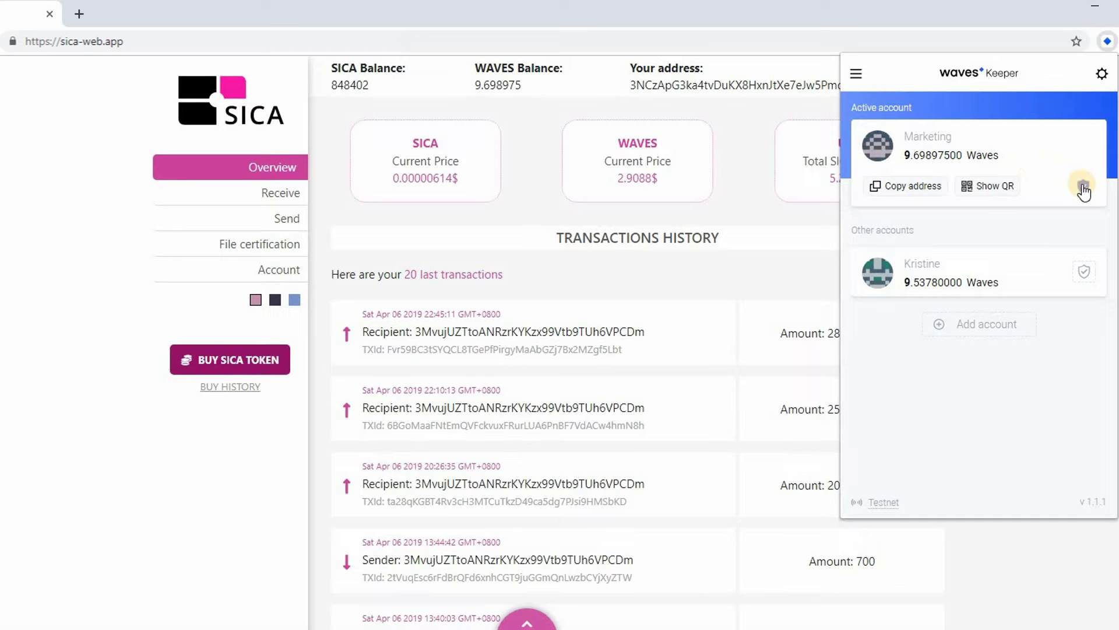
pyautogui.click(1086, 276)
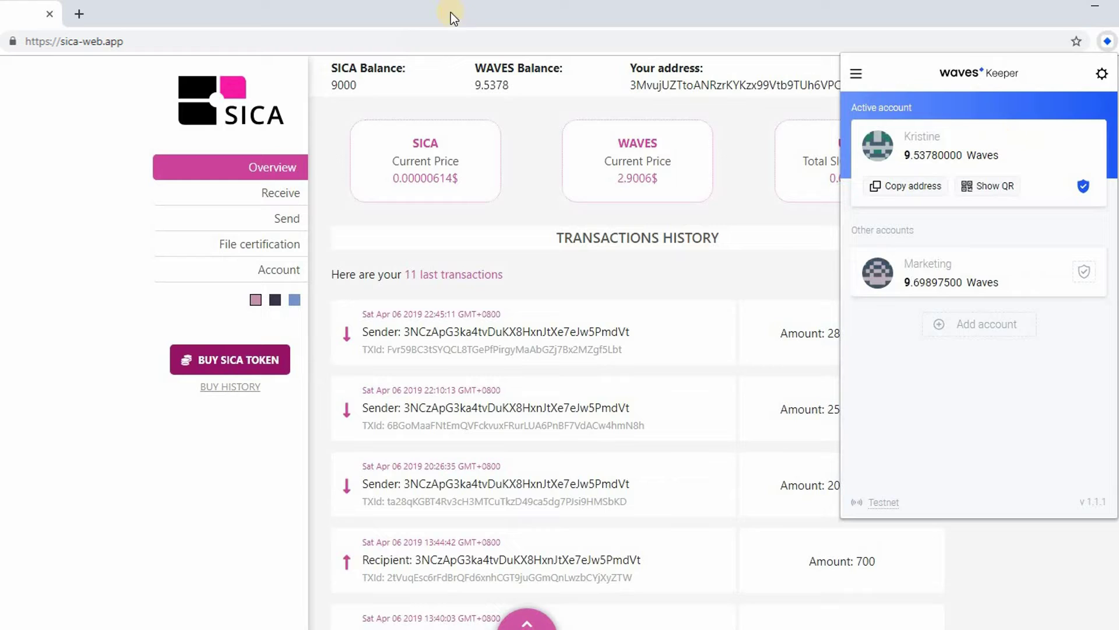
pyautogui.click(328, 69)
pyautogui.moveTo(329, 68); pyautogui.dragTo(360, 87)
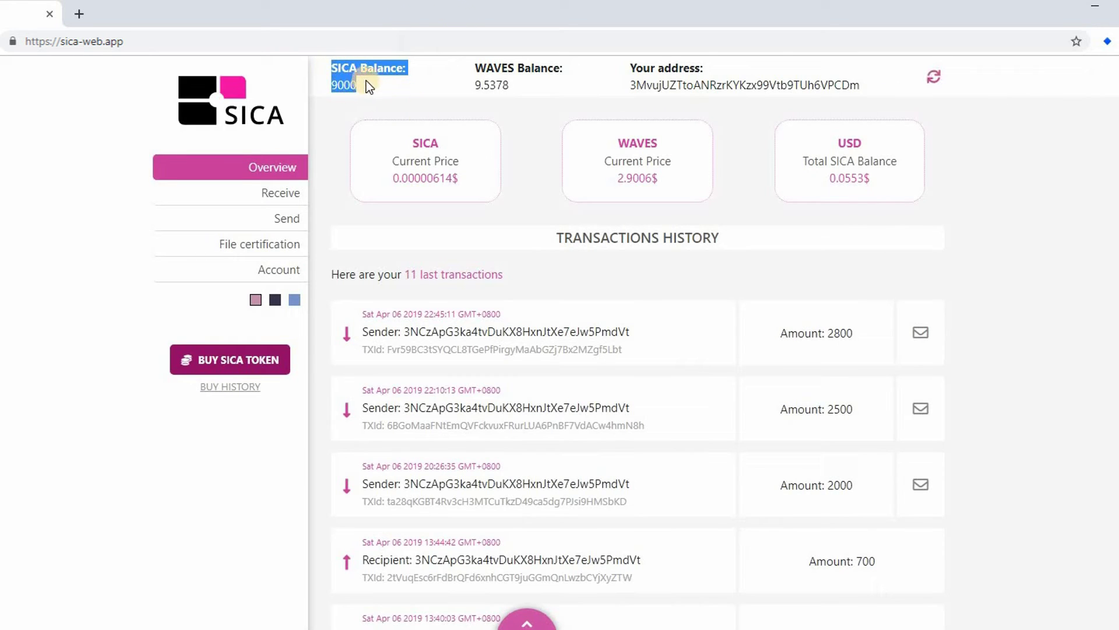
# - Switch back to the sending account and open the Withdraw SICA page
pyautogui.click(1107, 42)
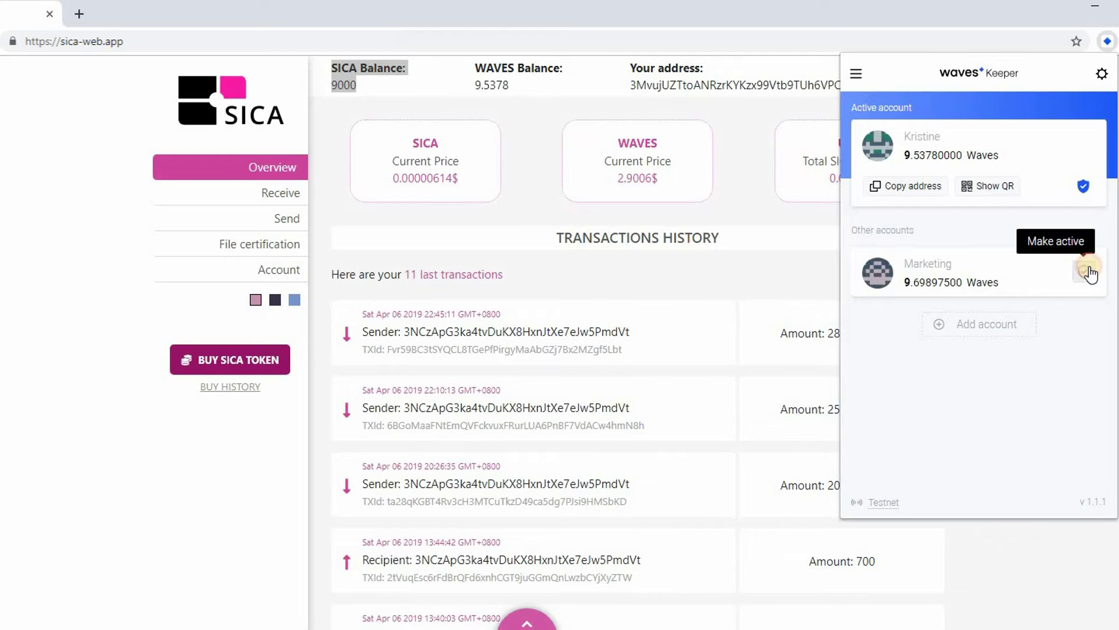
pyautogui.click(1087, 269)
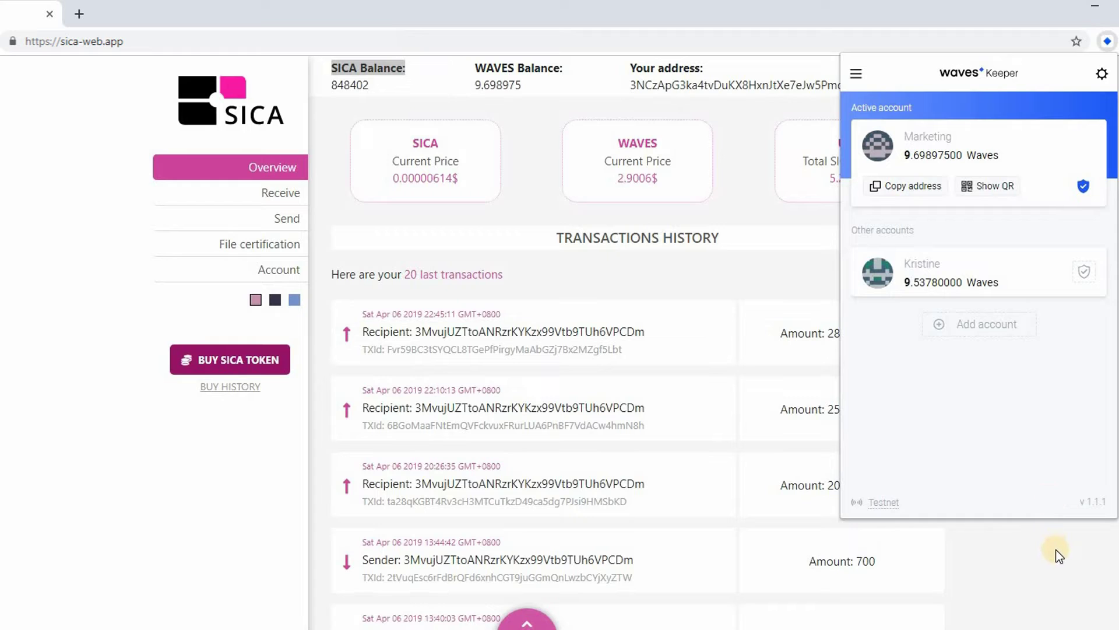
pyautogui.click(271, 225)
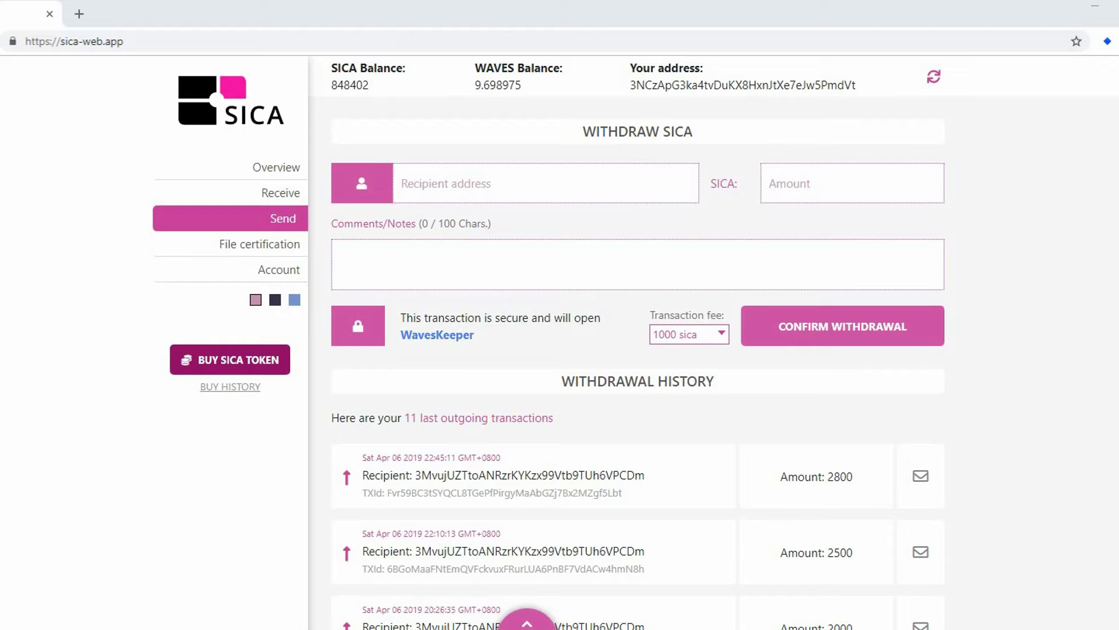
# - Enter the saved recipient address and an amount of 4000 SICA
pyautogui.click(580, 184)
pyautogui.write('3MvujUZTtoANRzrKYKzx99Vtb9TUh6VPCDm')
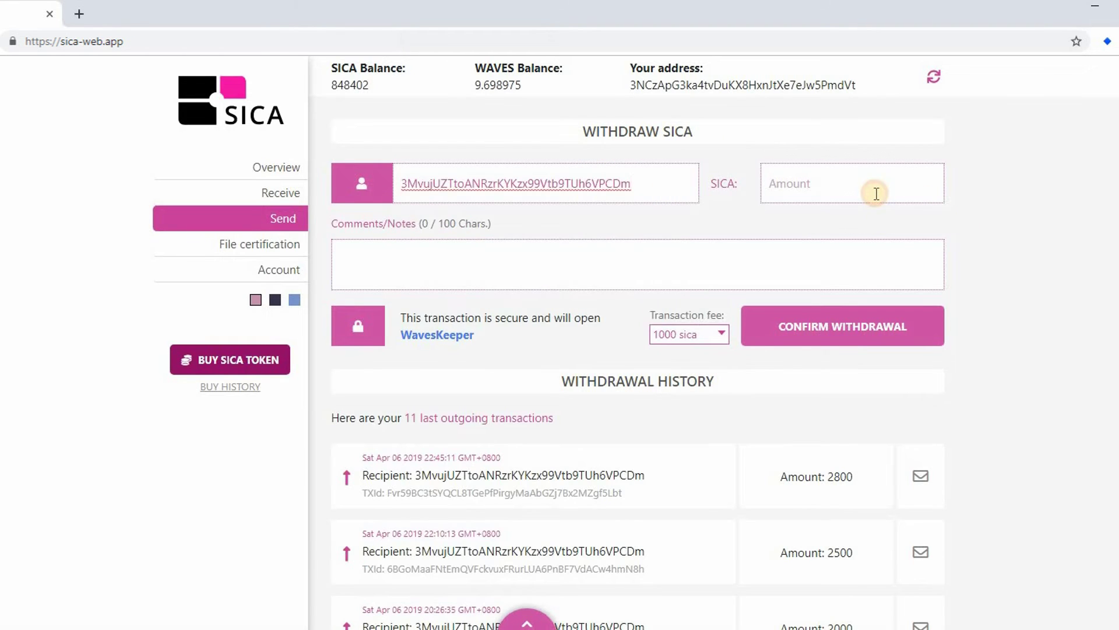
pyautogui.click(875, 192)
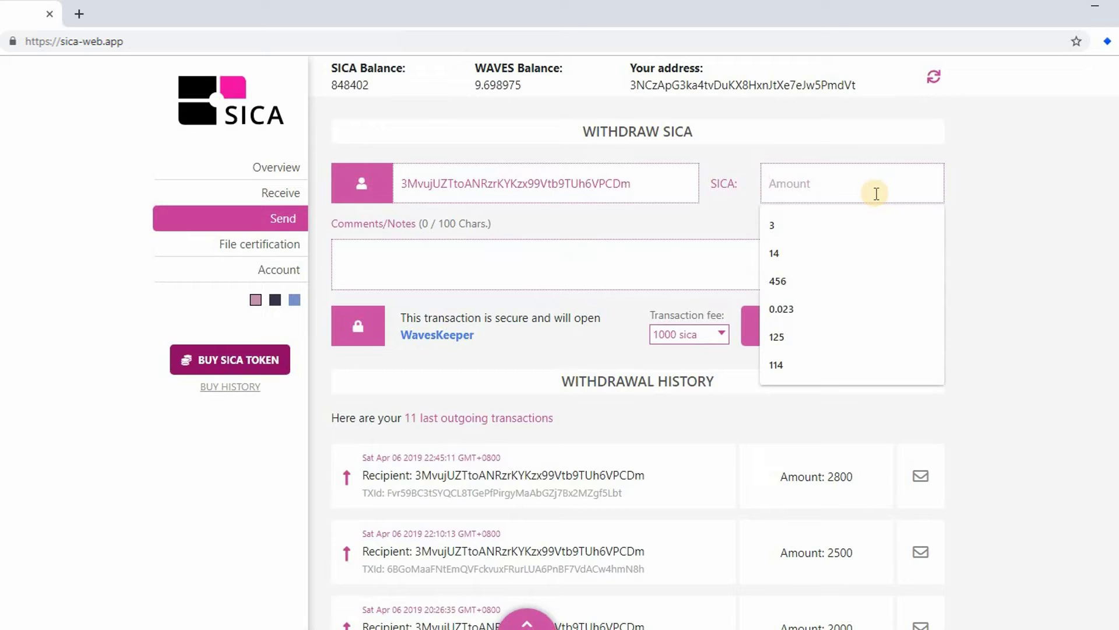
pyautogui.write('4000')
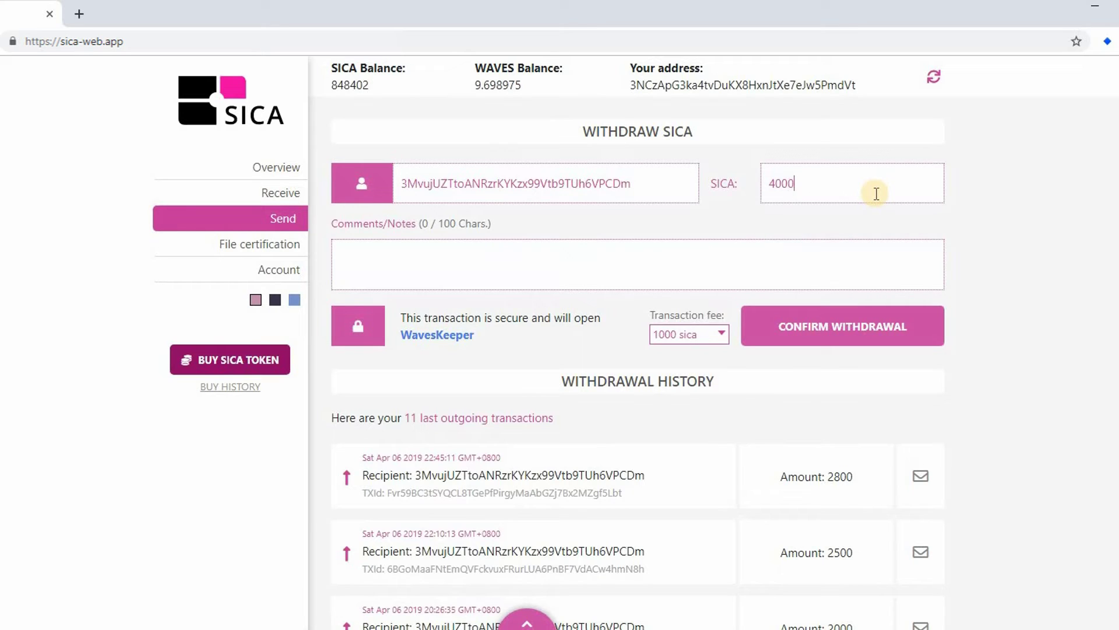
# - Add the note 'Thank you for projectA', keep the 1000 sica fee, and confirm the withdrawal
pyautogui.click(489, 276)
pyautogui.write('Thank you for projectA')
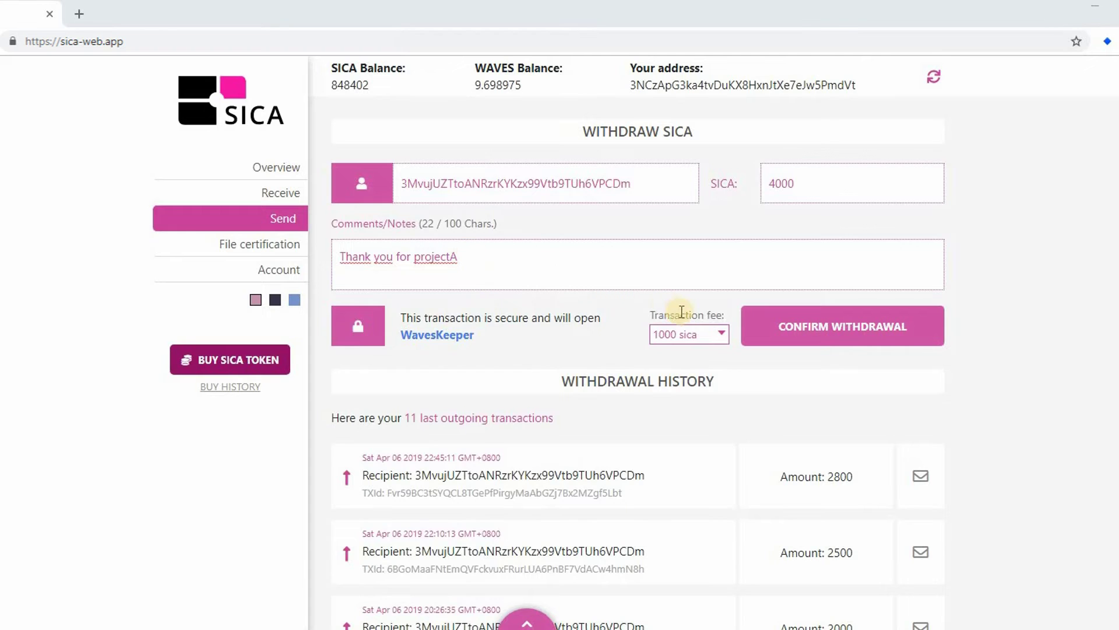
pyautogui.moveTo(650, 315); pyautogui.dragTo(729, 314)
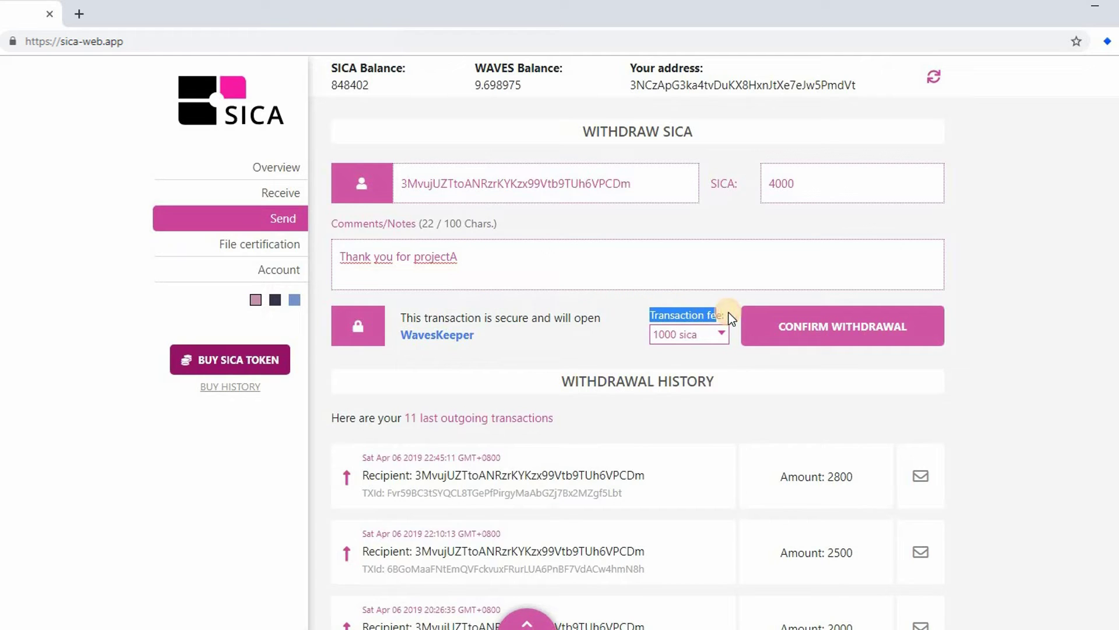
pyautogui.click(720, 333)
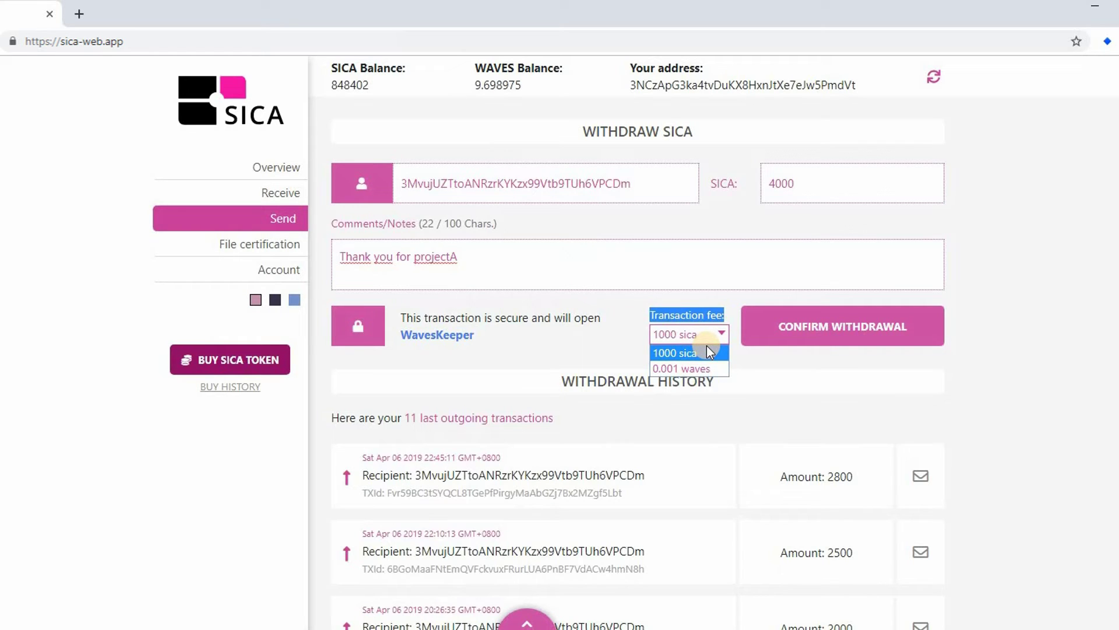
pyautogui.click(769, 346)
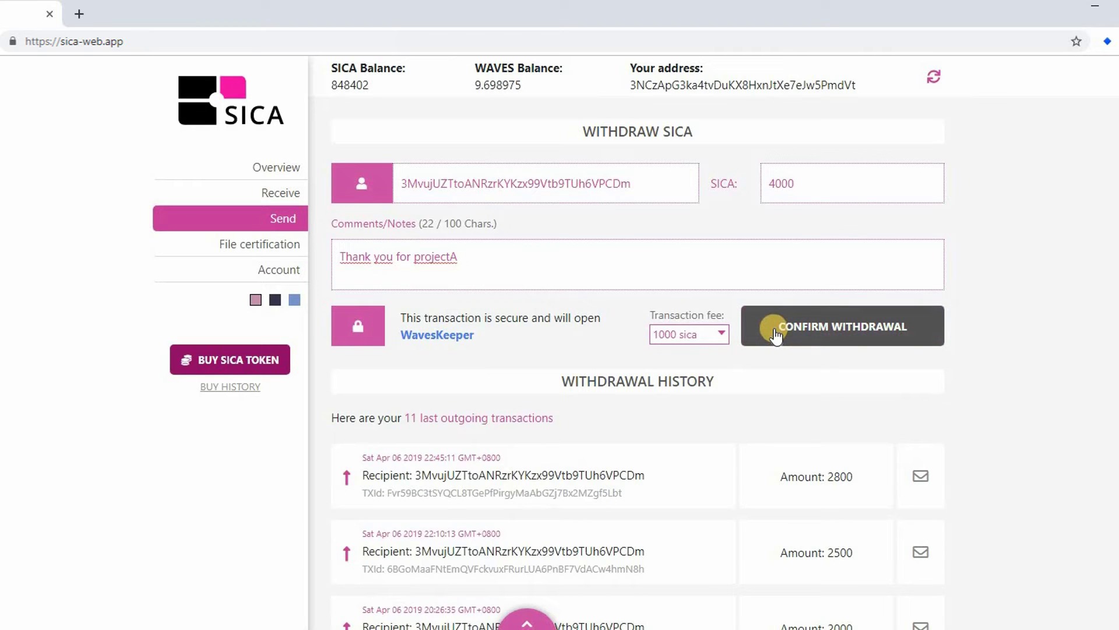
pyautogui.click(775, 334)
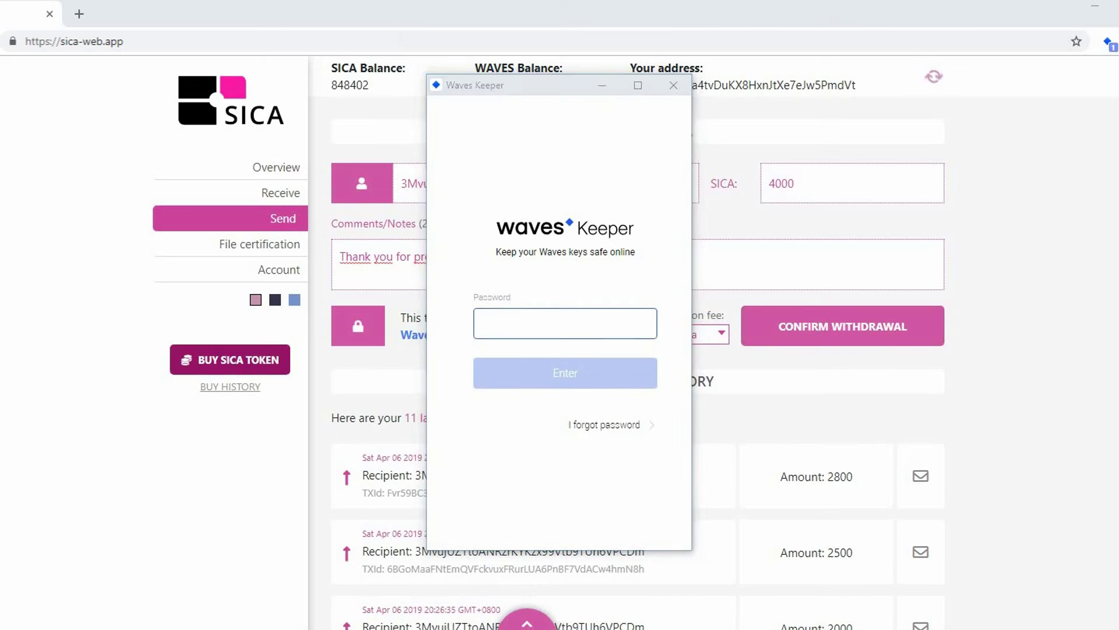
# - Unlock Waves Keeper with the wallet password and approve the 4000 SICA transfer
pyautogui.click(507, 319)
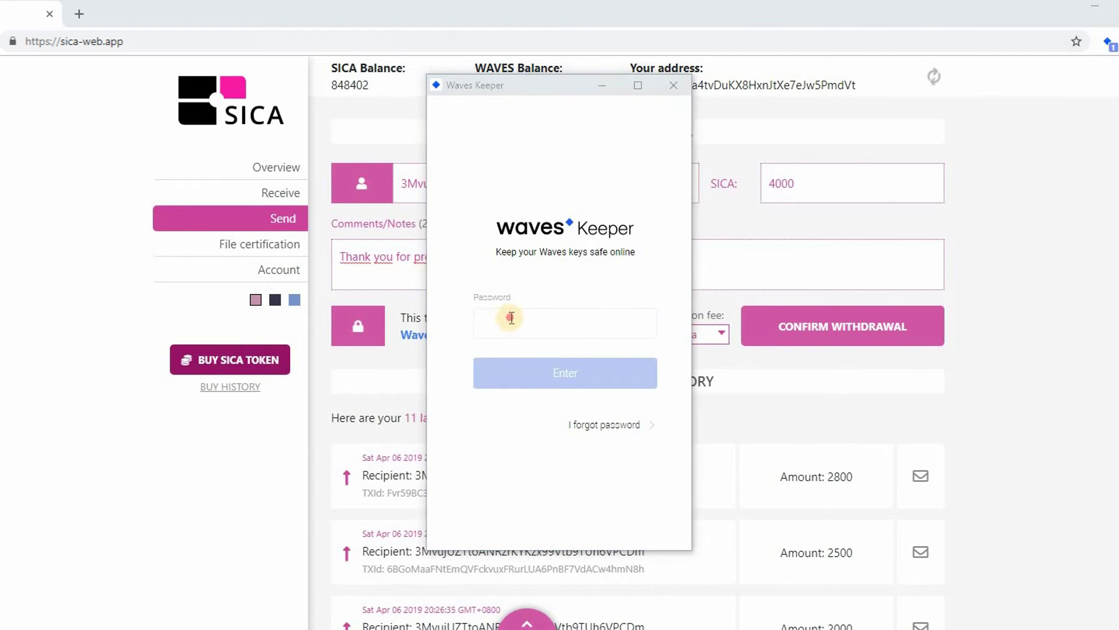
pyautogui.hotkey('ctrl', 'v')
pyautogui.click(541, 372)
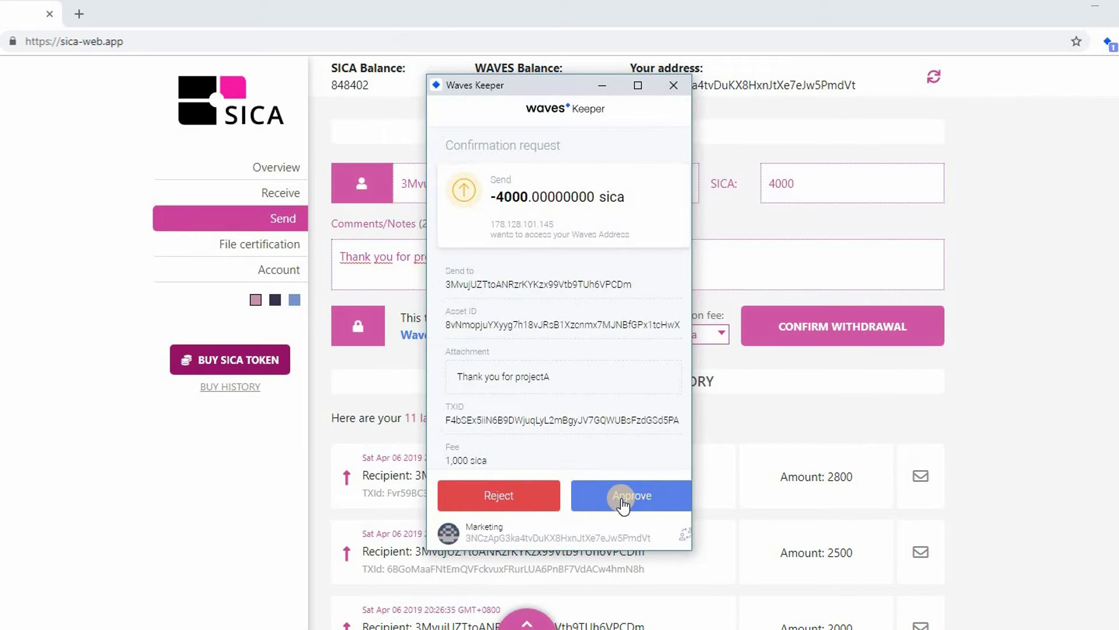
pyautogui.click(623, 497)
pyautogui.click(623, 499)
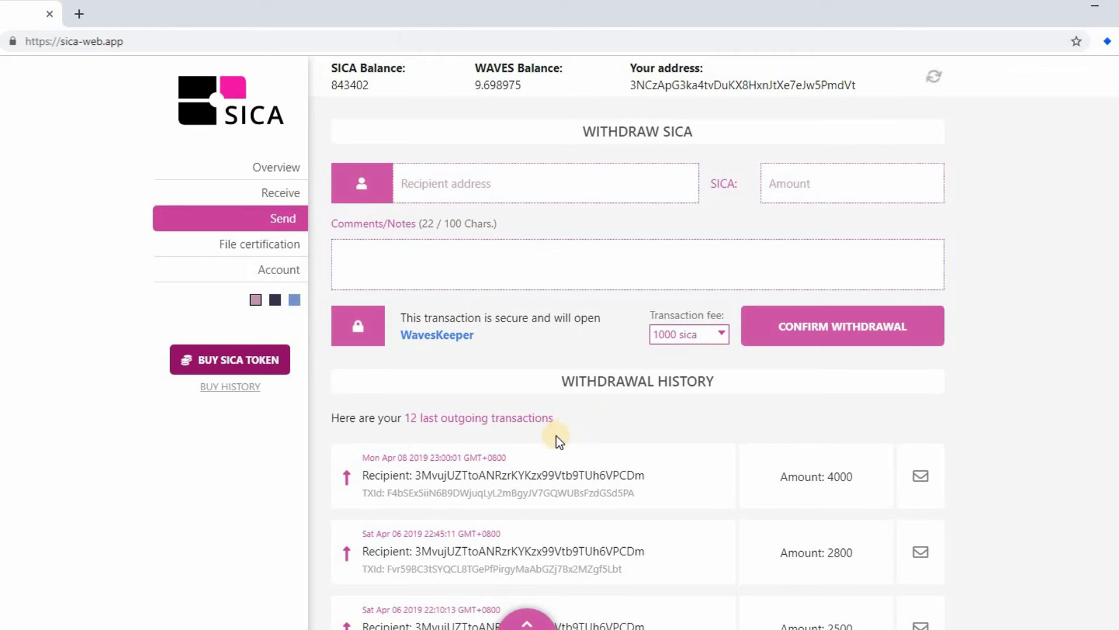
# - Review the newest withdrawal's date, recipient and transaction id, then view it in Waves Explorer
pyautogui.moveTo(535, 460); pyautogui.dragTo(359, 458)
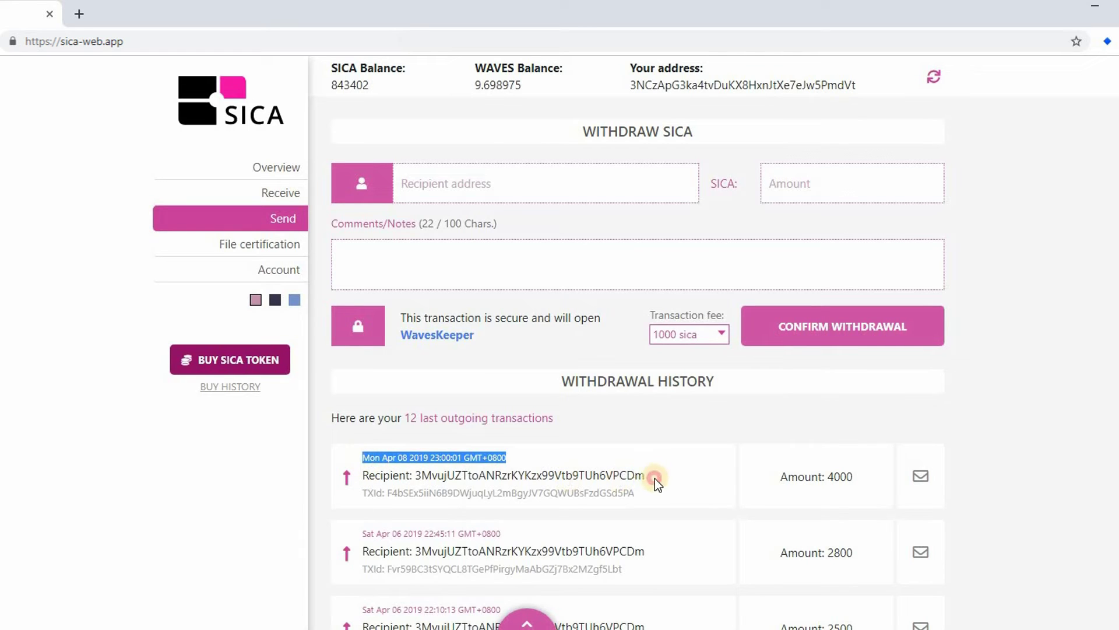
pyautogui.moveTo(655, 479); pyautogui.dragTo(416, 474)
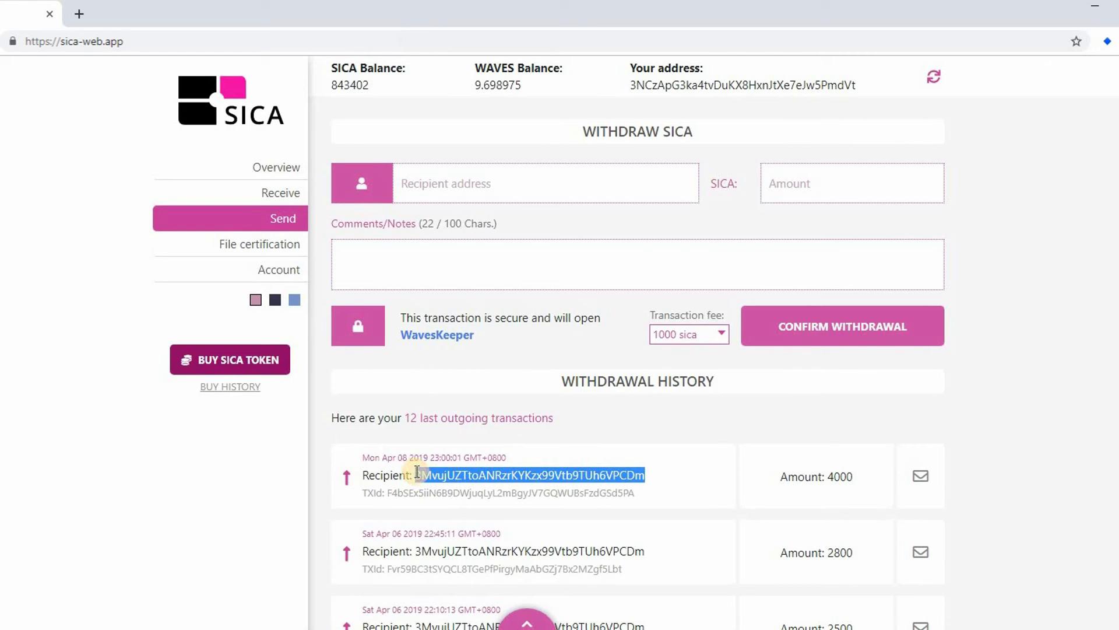
pyautogui.click(664, 500)
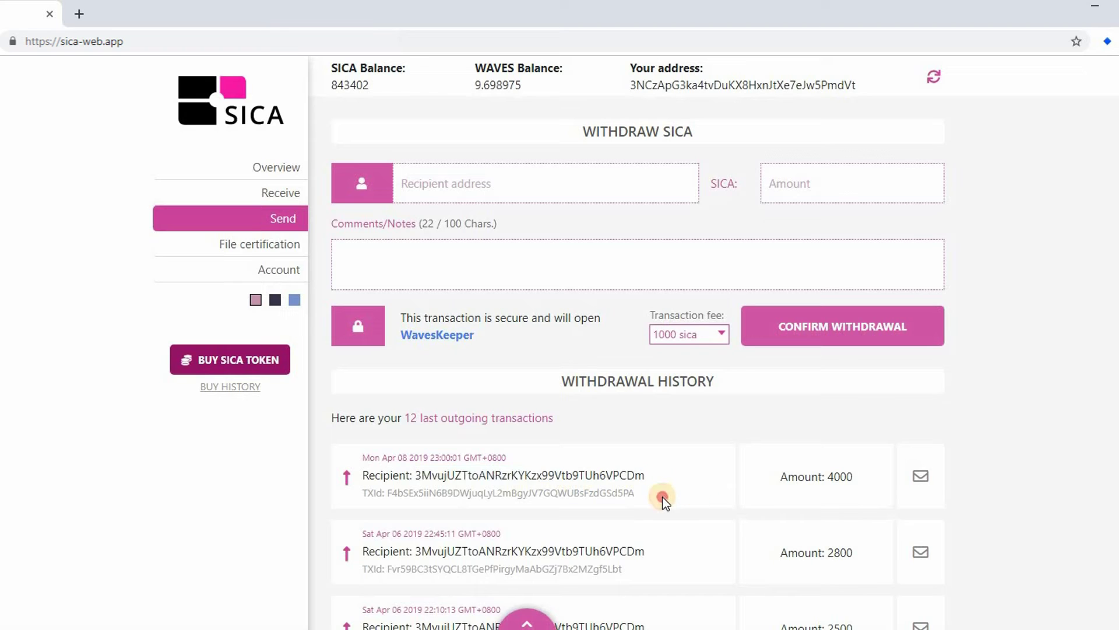
pyautogui.moveTo(589, 498); pyautogui.dragTo(385, 492)
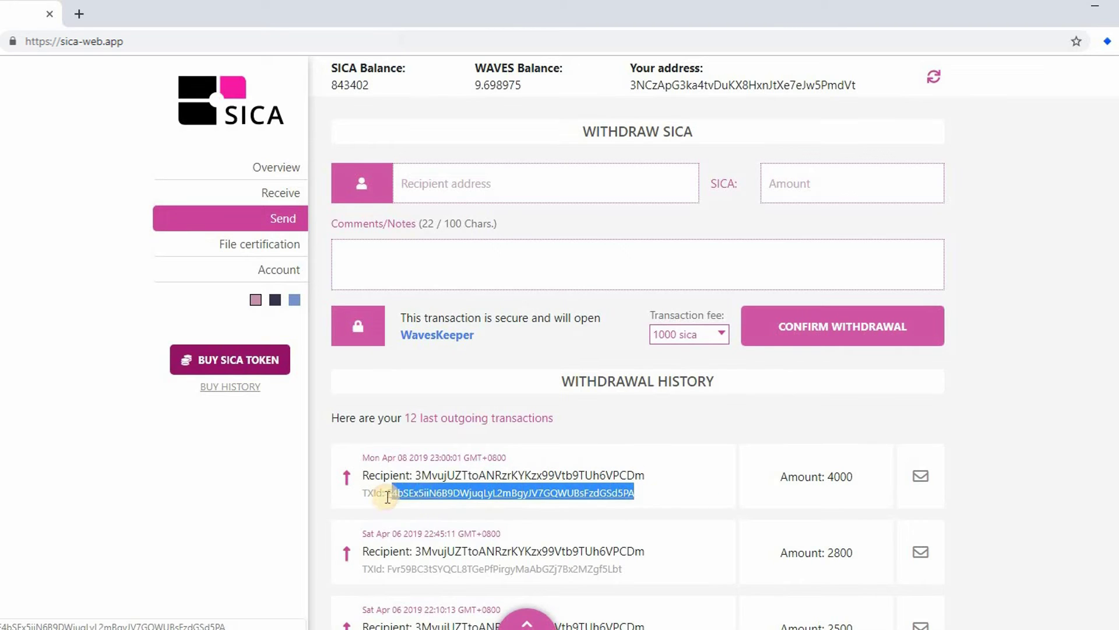
pyautogui.click(430, 492)
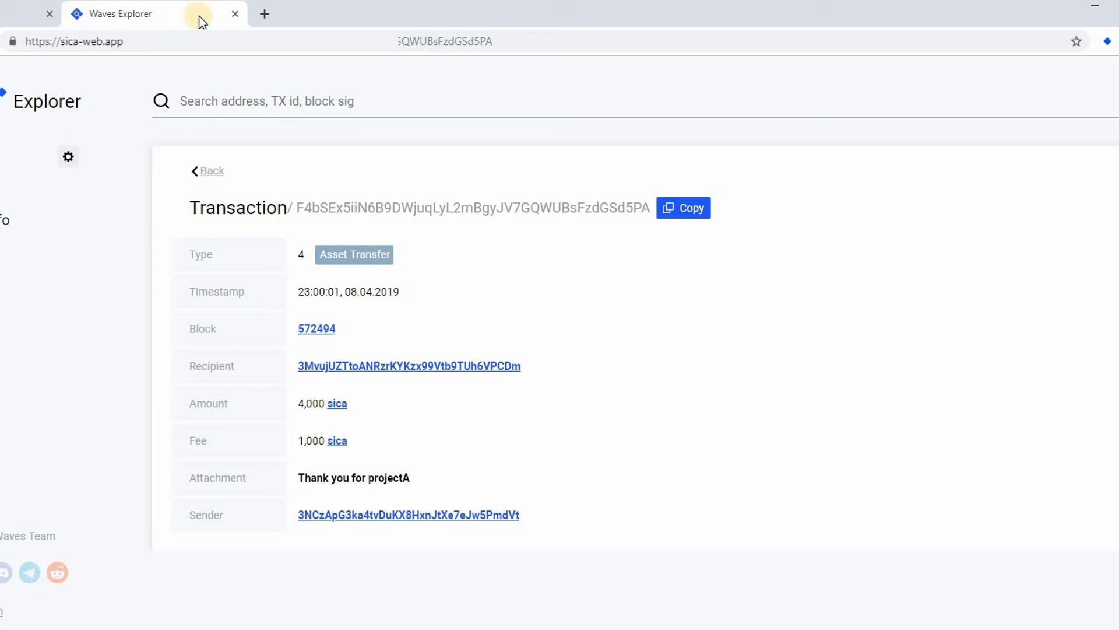
# - Back in the SICA app, show the note on the 4000 SICA withdrawal
pyautogui.click(235, 15)
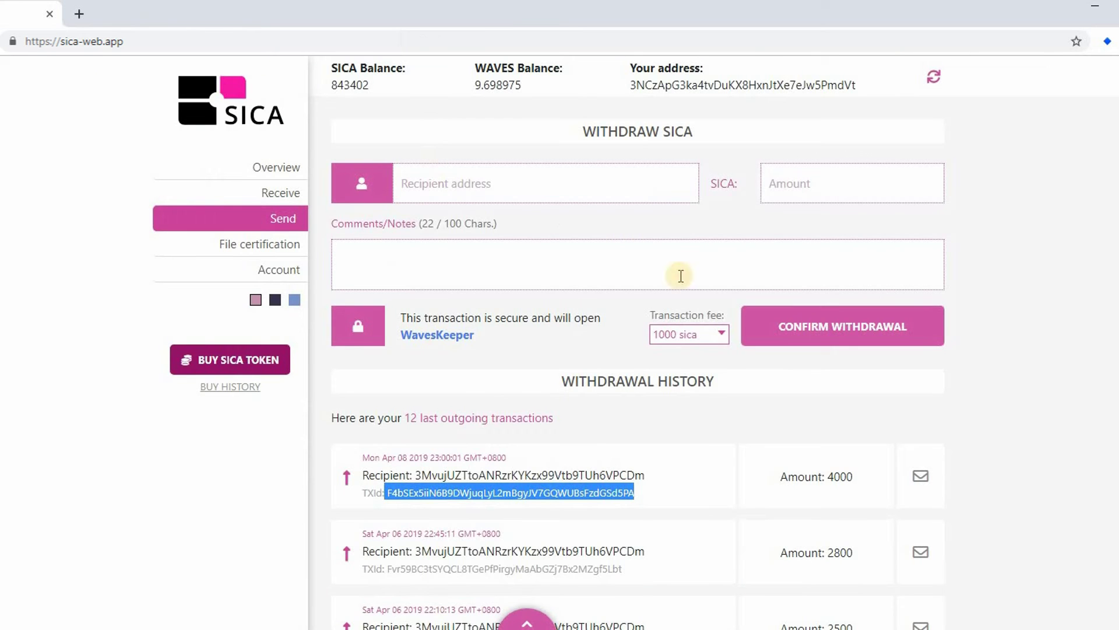
pyautogui.moveTo(829, 476); pyautogui.dragTo(853, 478)
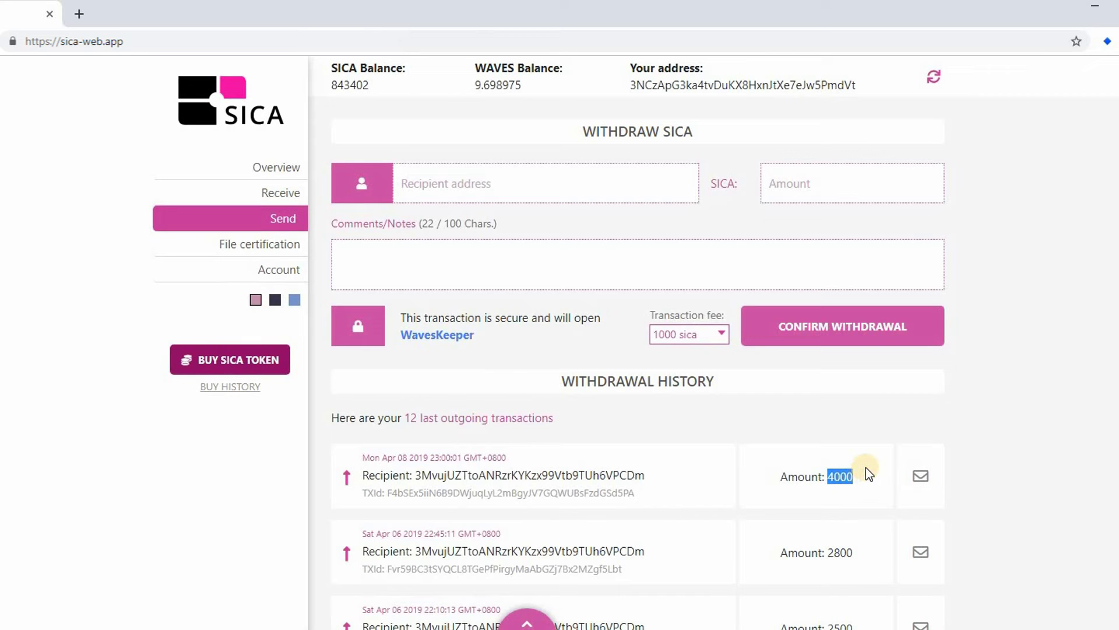
pyautogui.click(931, 483)
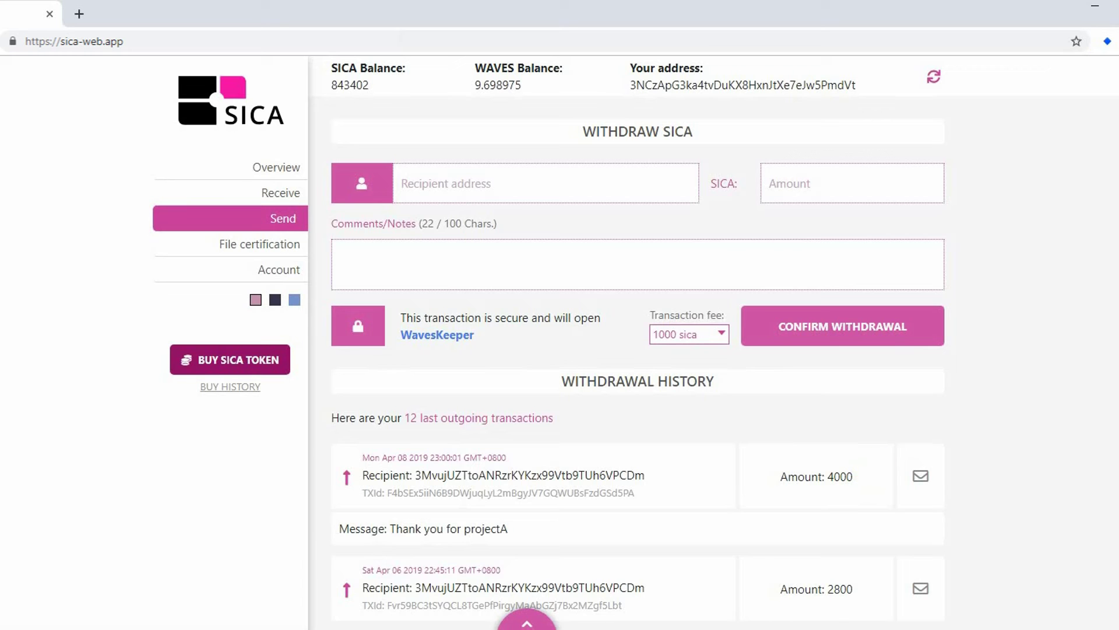
# - Make the recipient account active in Waves Keeper and go to its Receive page
pyautogui.click(1107, 41)
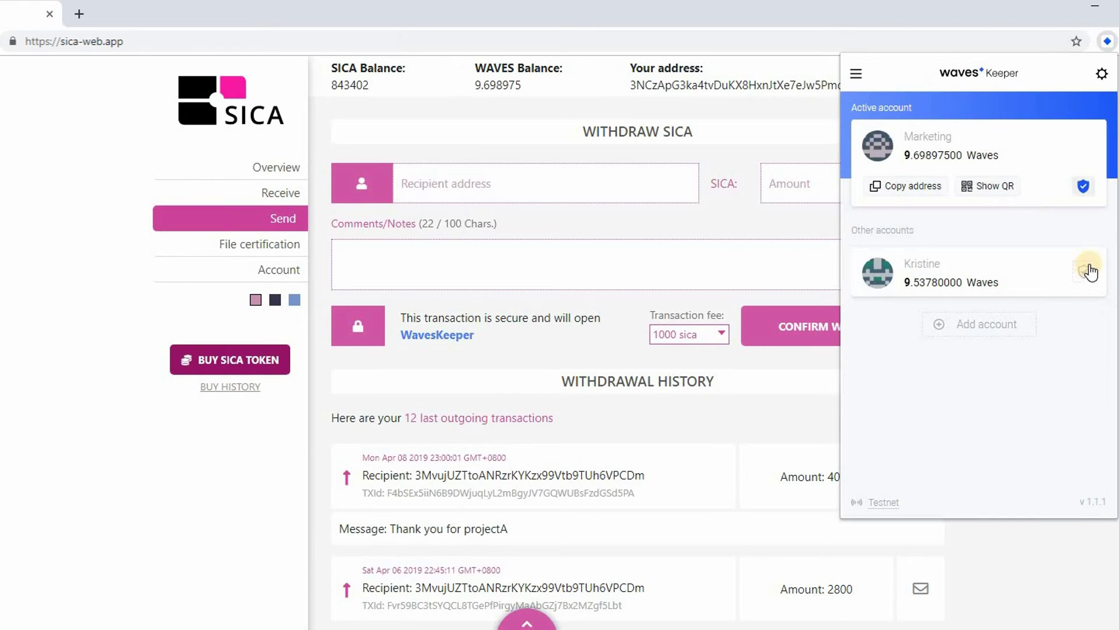
pyautogui.click(1087, 271)
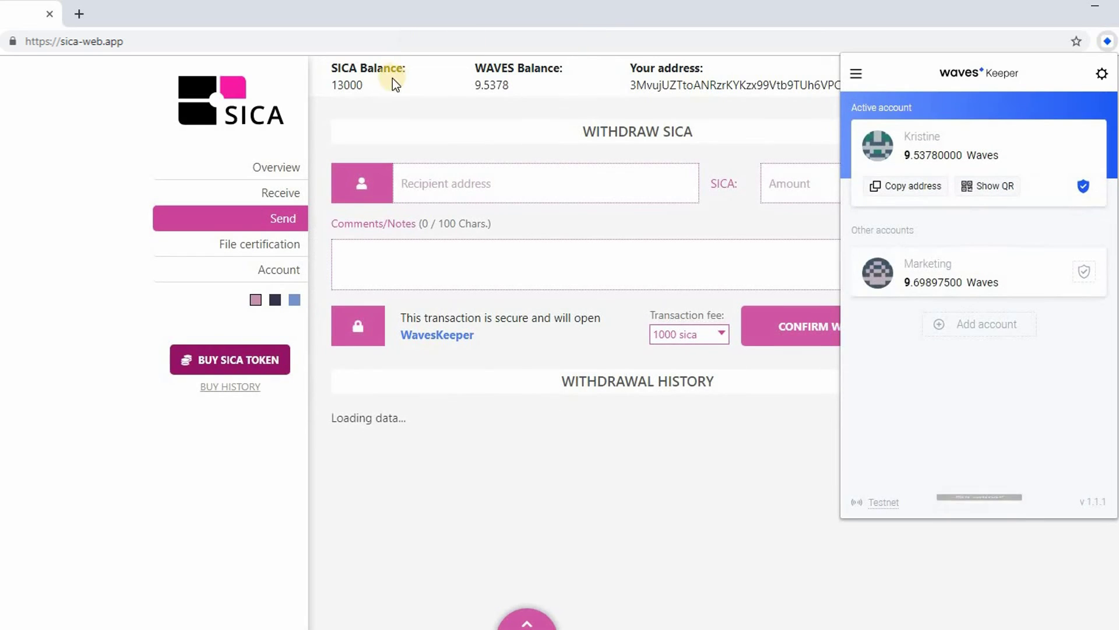
pyautogui.click(380, 84)
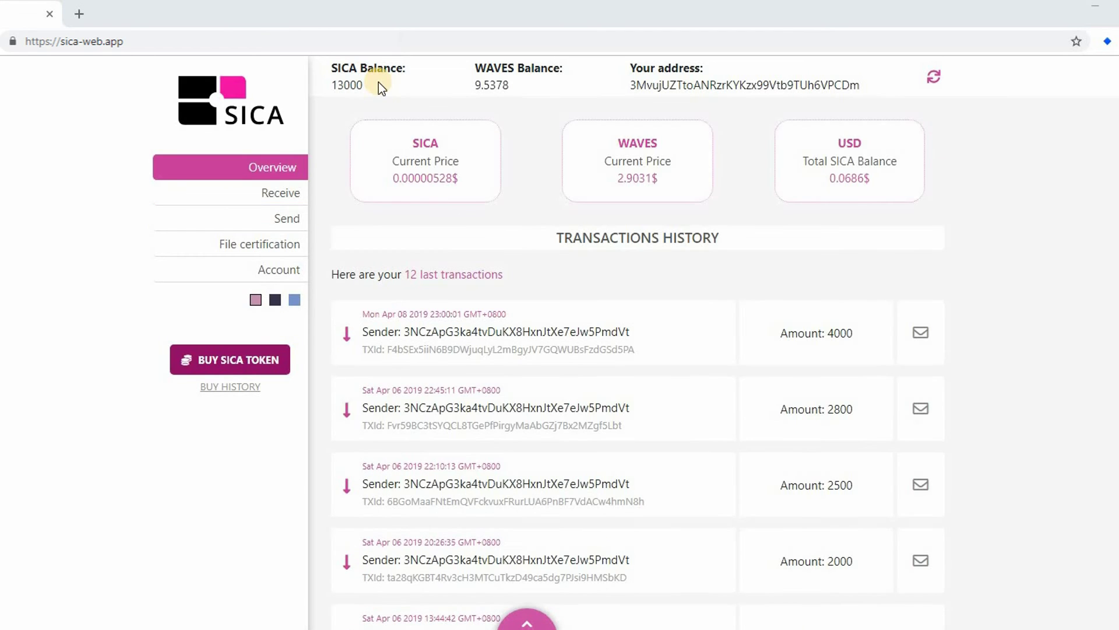
pyautogui.click(281, 193)
# - Check the recipient's 13000 SICA balance and copy its deposit address
pyautogui.moveTo(668, 186); pyautogui.dragTo(588, 192)
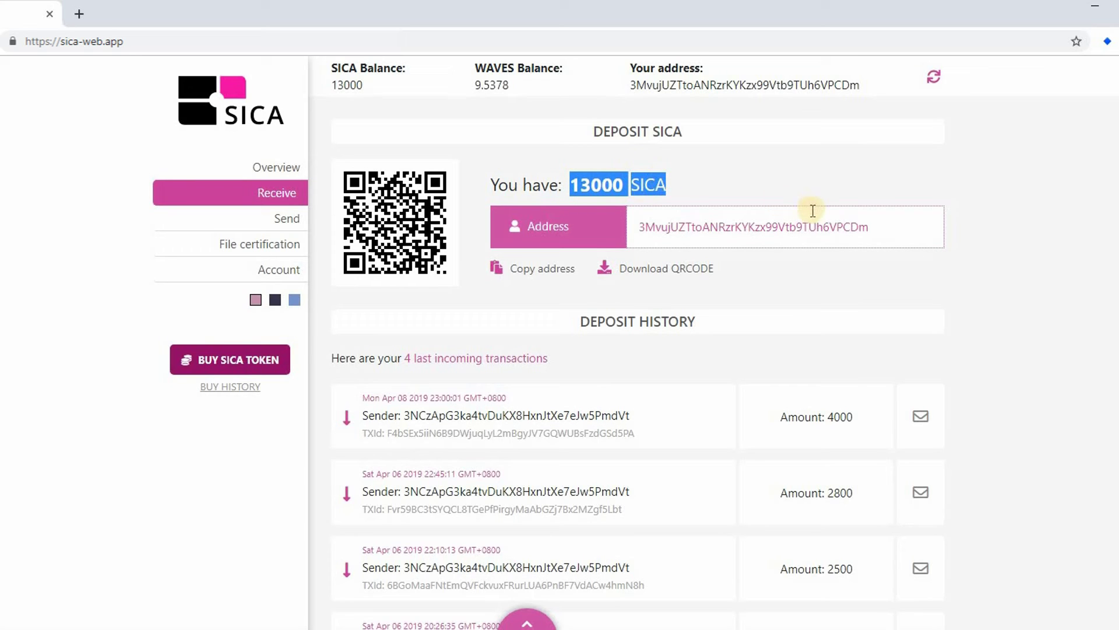
pyautogui.click(838, 224)
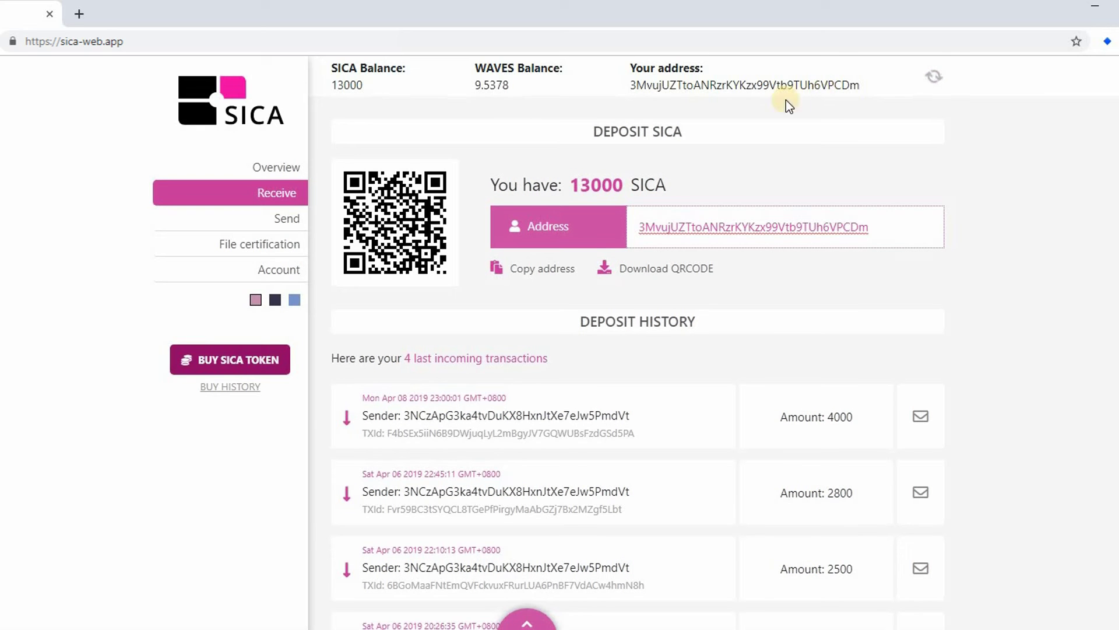
pyautogui.click(561, 269)
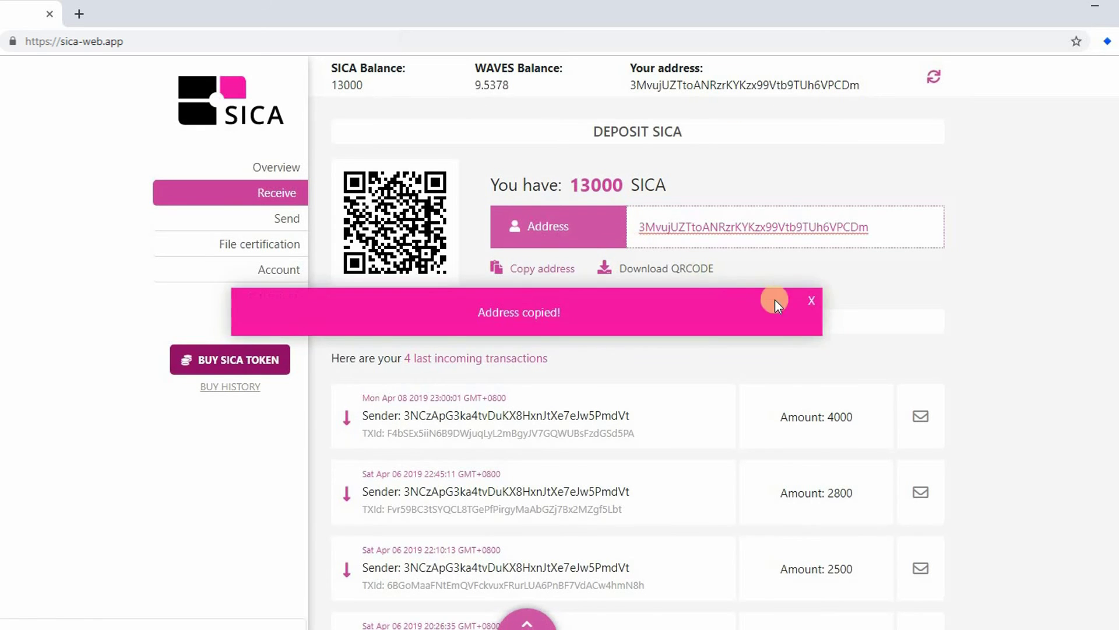
pyautogui.click(819, 302)
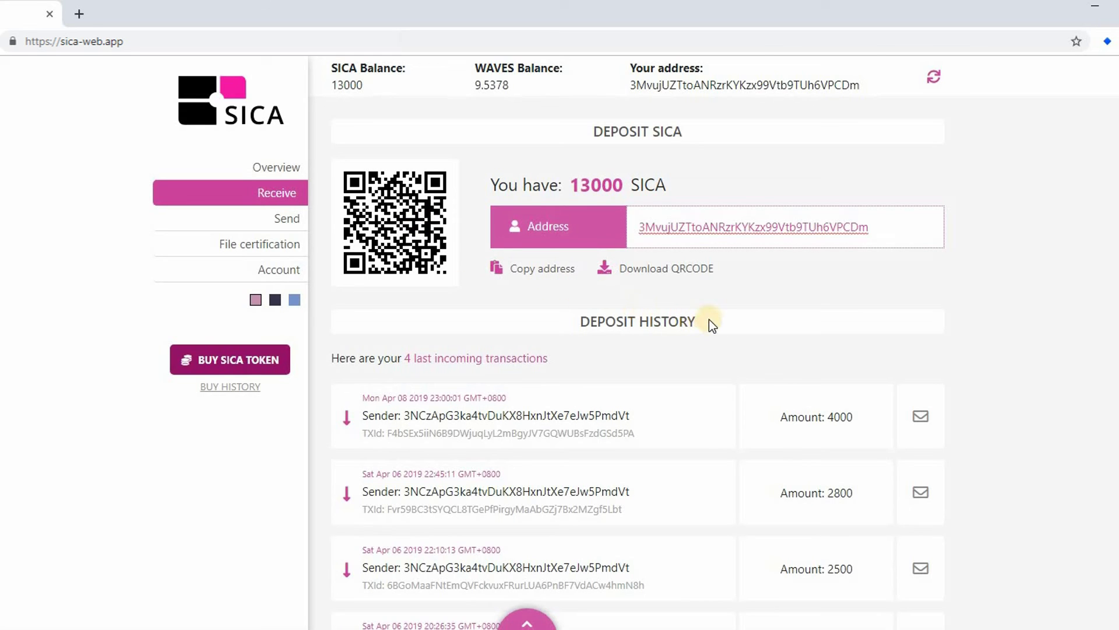
# - Show the 'Thank you for projectA' note on the newest 4000 SICA deposit
pyautogui.tripleClick(577, 317)
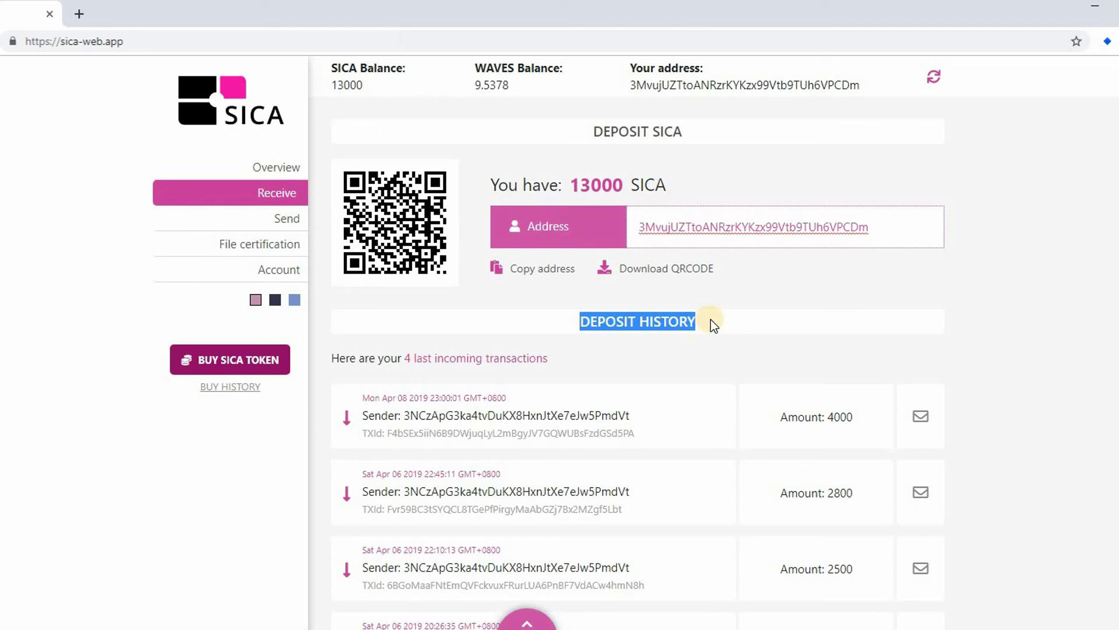
pyautogui.click(730, 395)
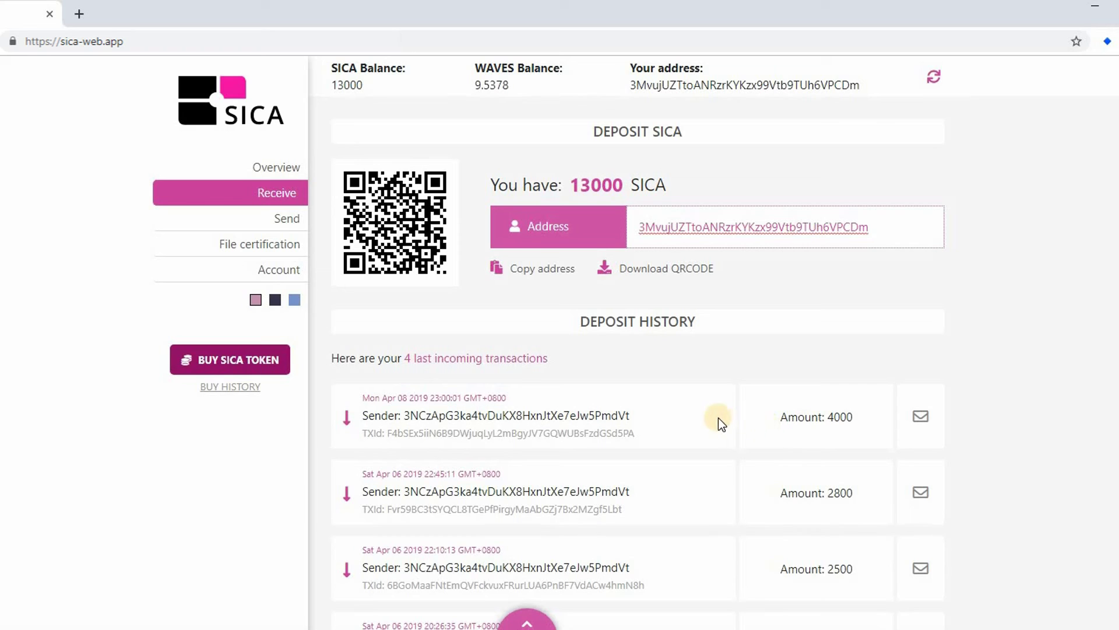
pyautogui.moveTo(858, 416); pyautogui.dragTo(827, 416)
pyautogui.click(928, 420)
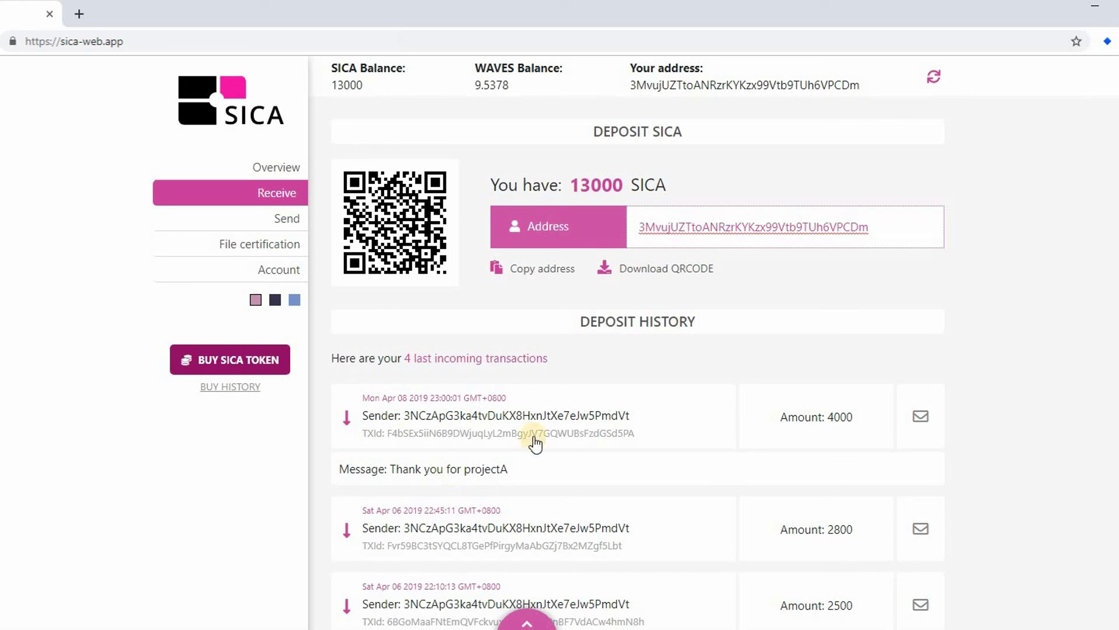
# - Review the deposit's date, sender and transaction id, check it in Waves Explorer, and return
pyautogui.moveTo(524, 399); pyautogui.dragTo(366, 397)
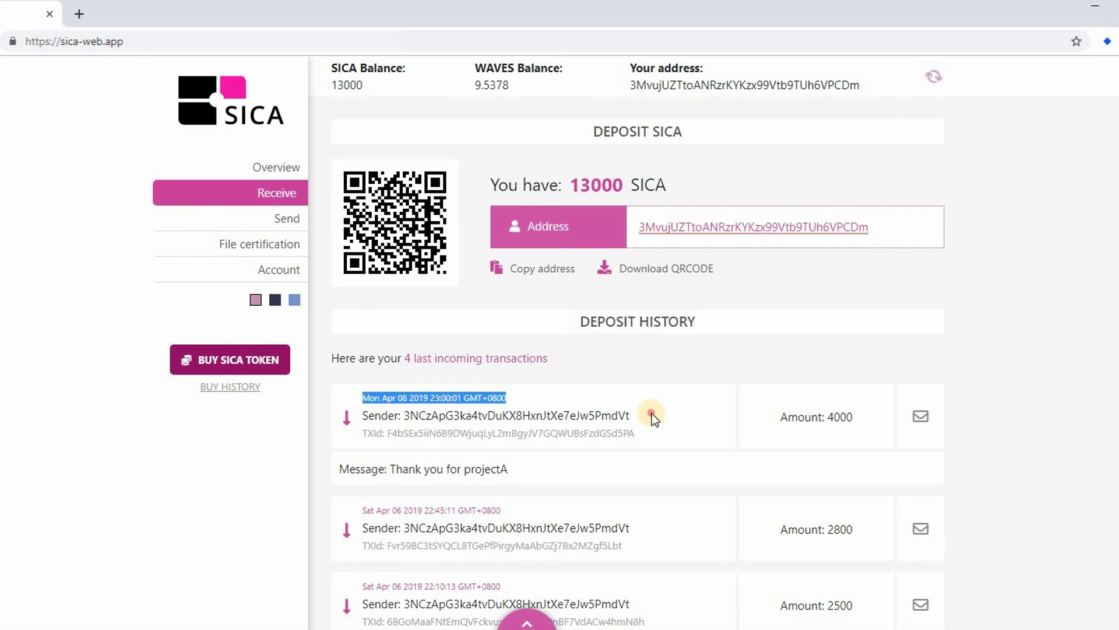
pyautogui.moveTo(651, 414); pyautogui.dragTo(407, 421)
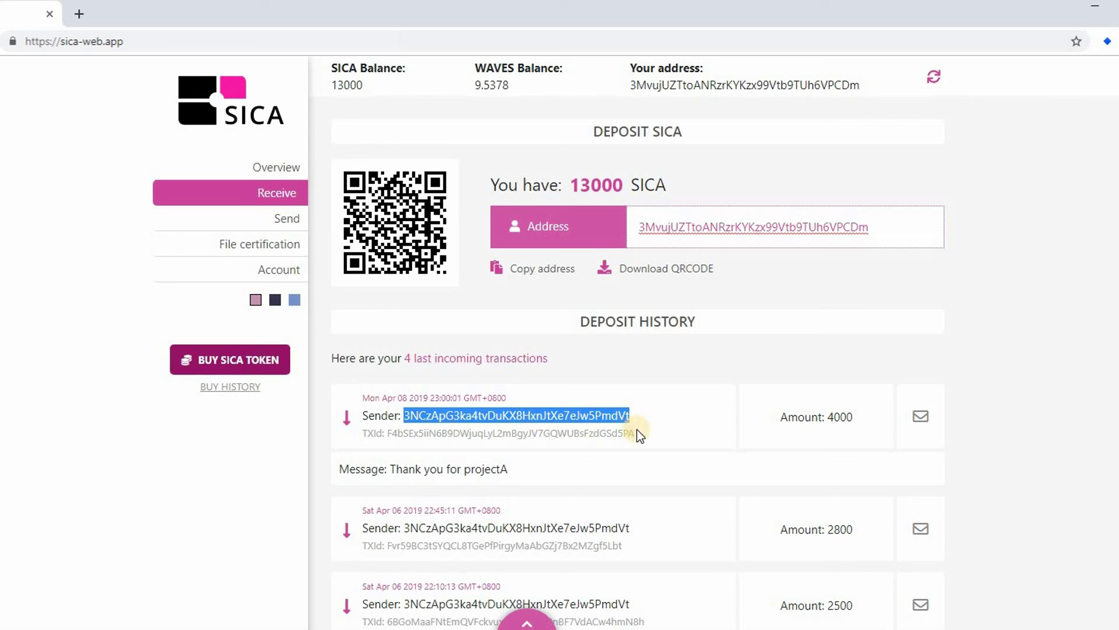
pyautogui.moveTo(635, 433); pyautogui.dragTo(385, 432)
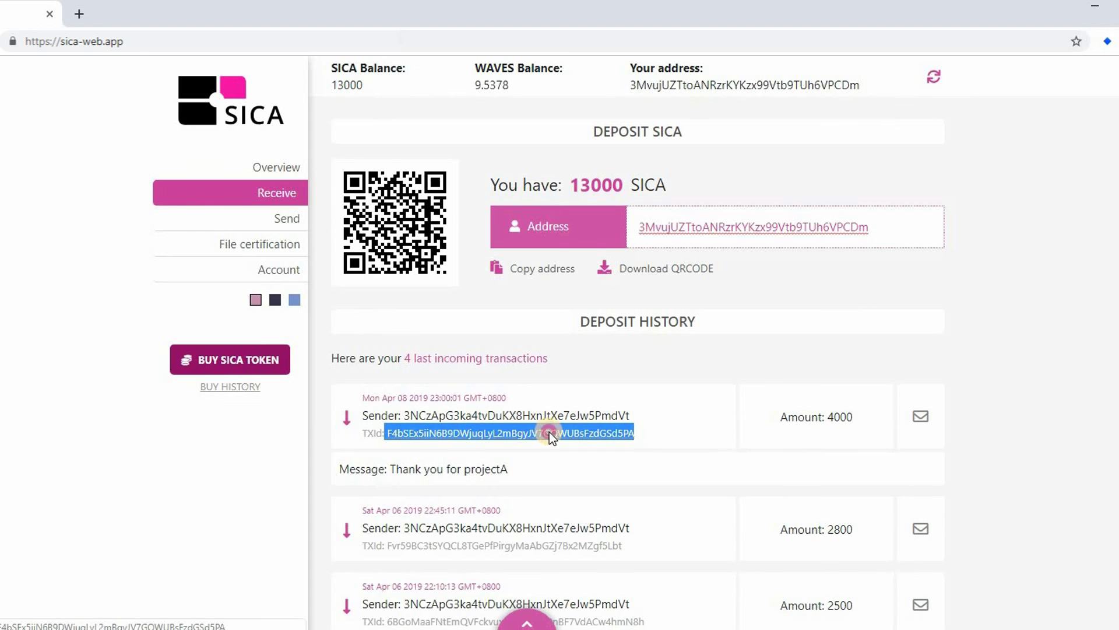
pyautogui.click(596, 434)
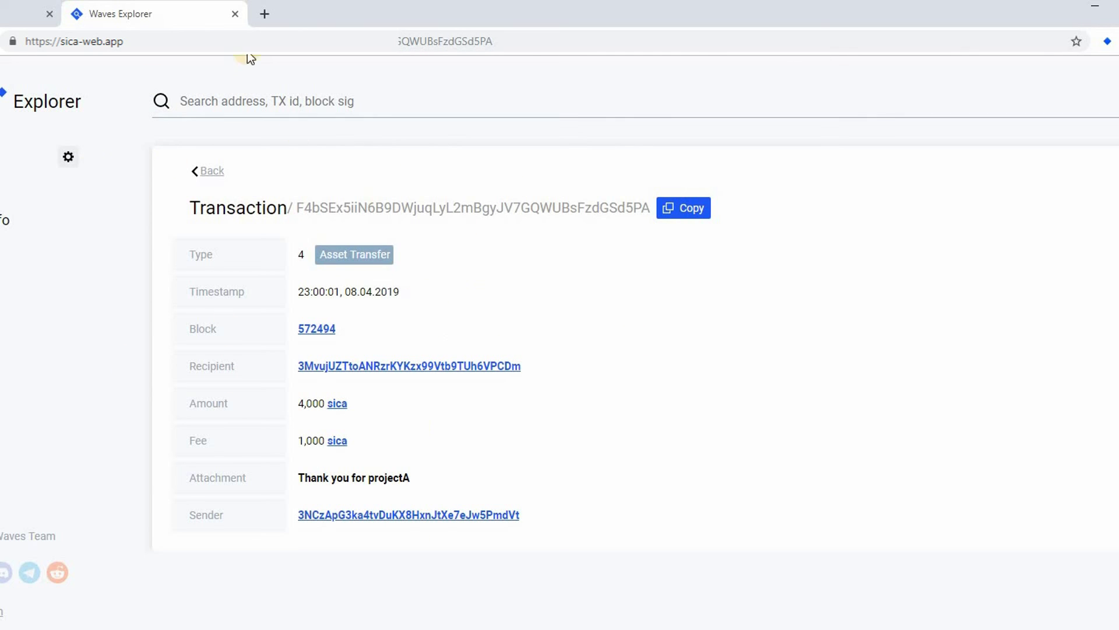
pyautogui.click(16, 10)
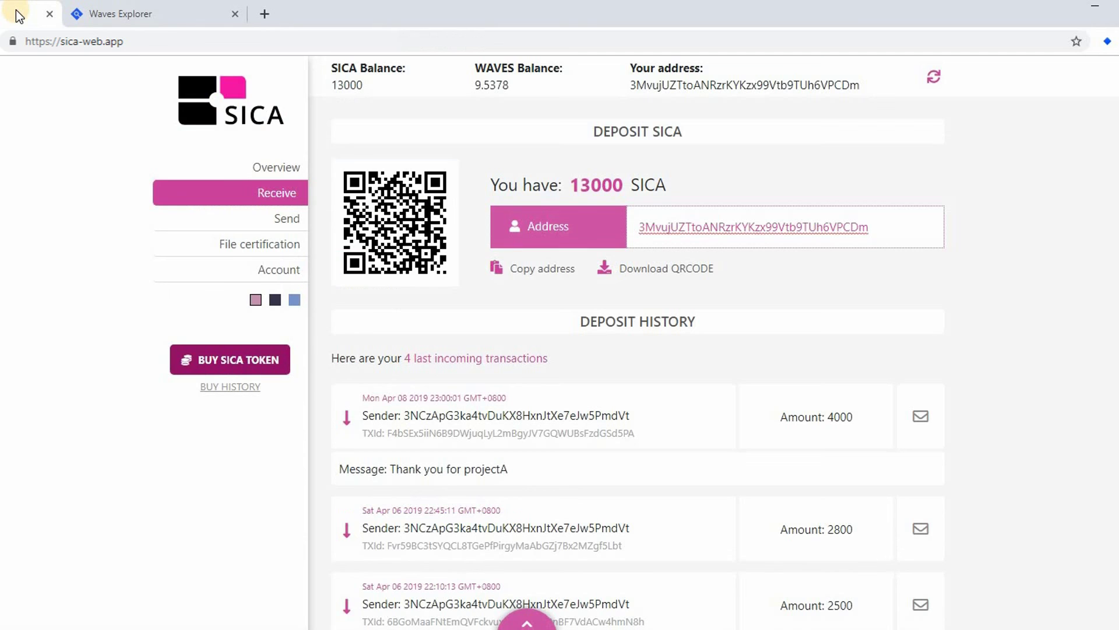